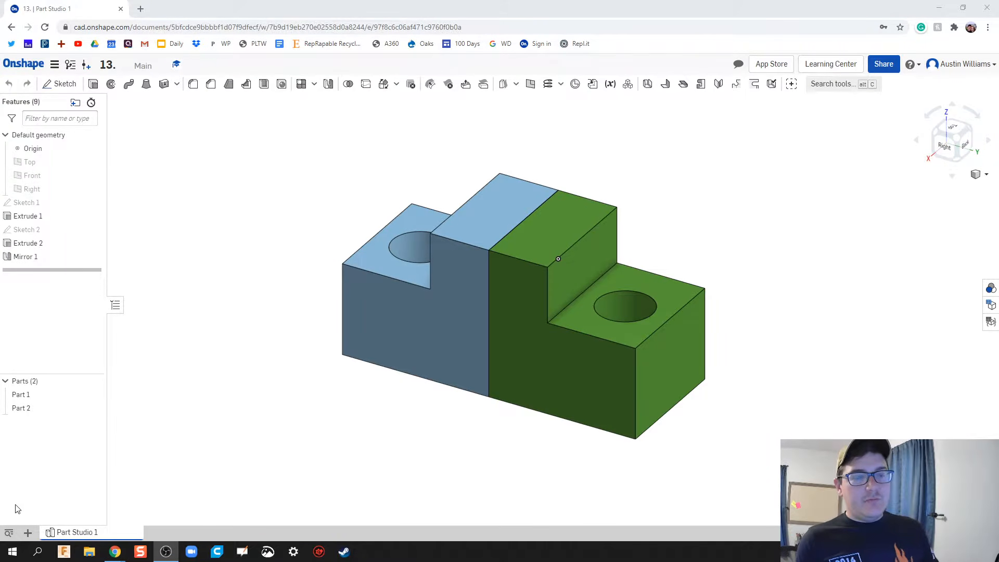
Create a new Part Studio and start a sketch on the Front plane.
left_click(27, 532)
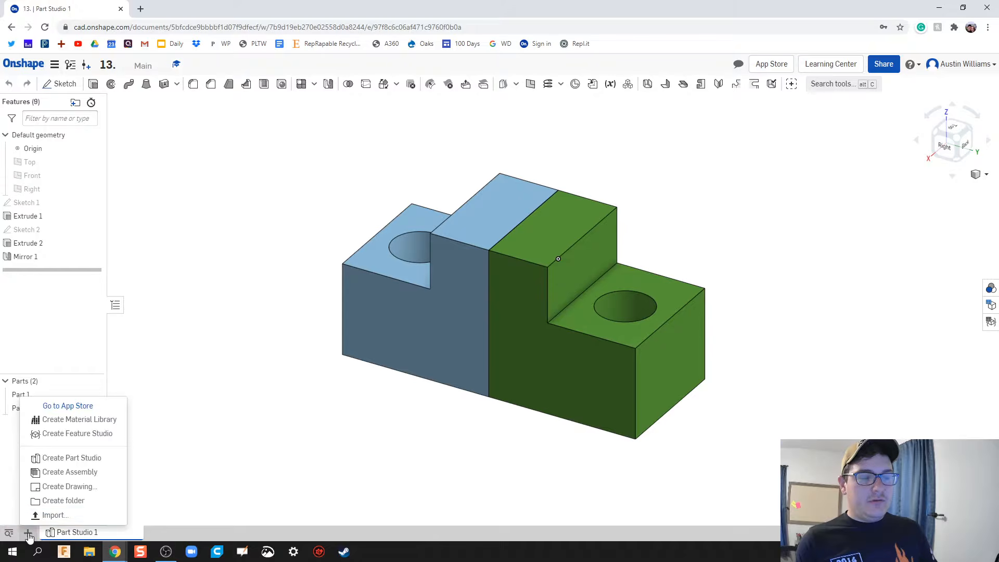
left_click(66, 459)
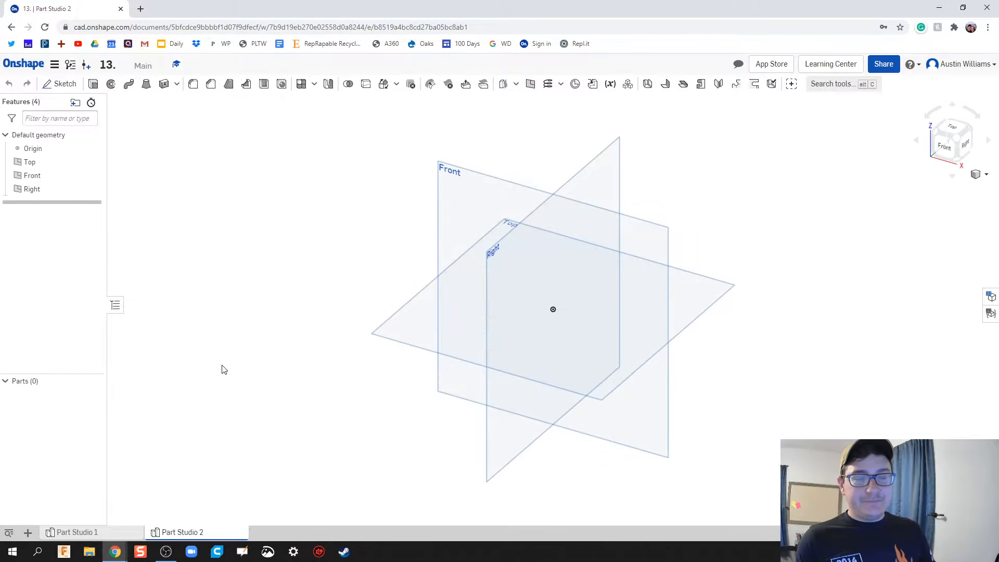
left_click(63, 86)
left_click(633, 231)
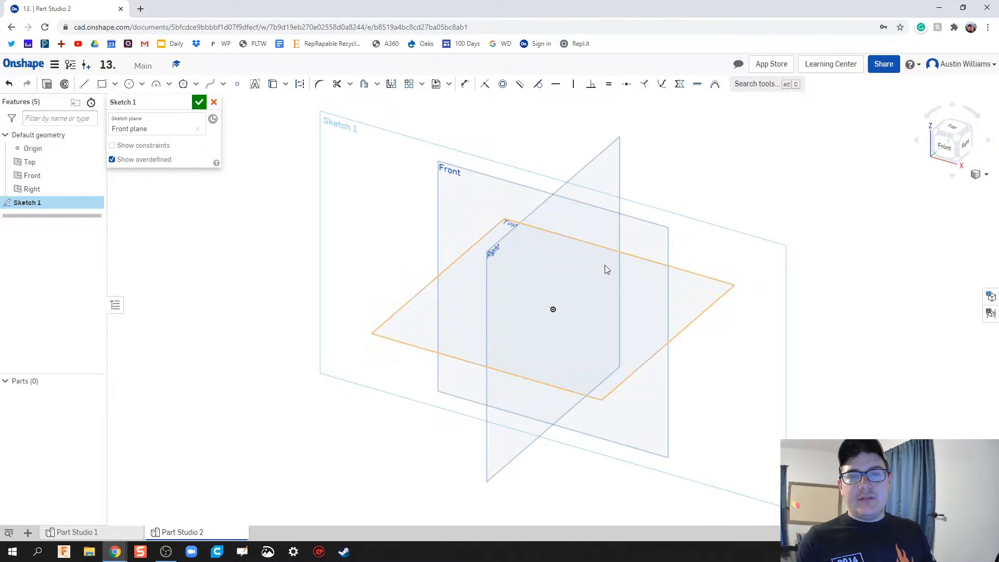
right_click(639, 231)
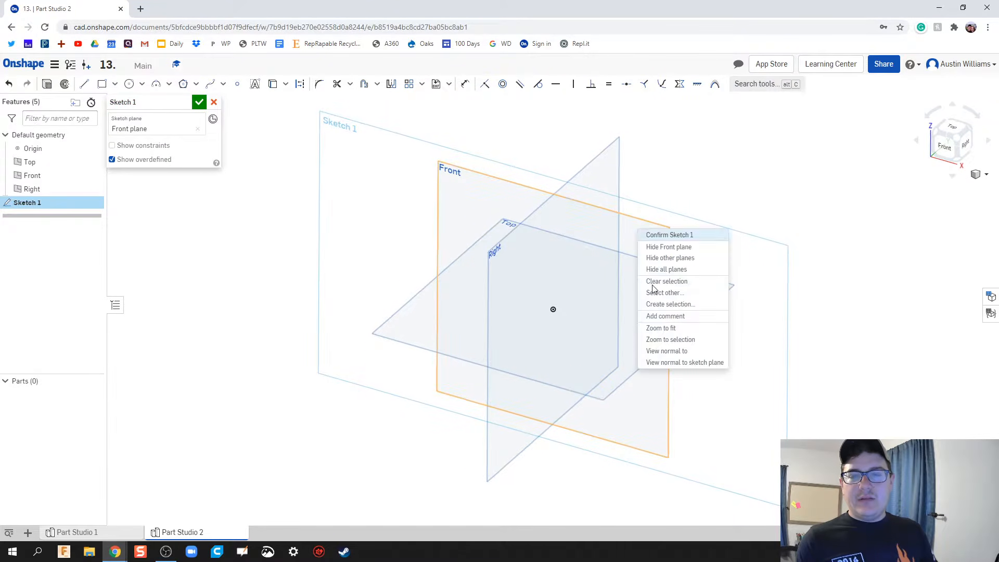
left_click(668, 350)
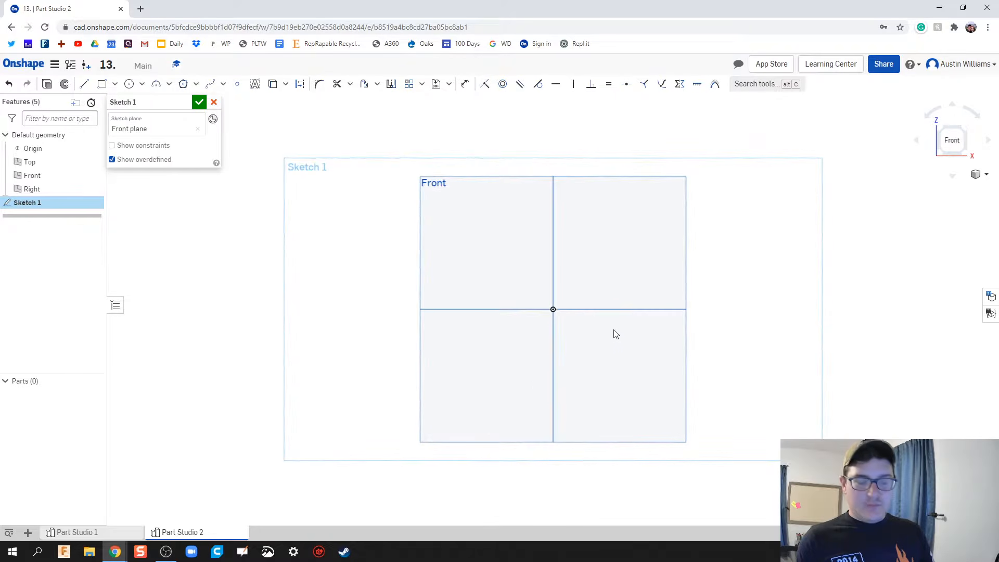
Sketch a closed L-shaped profile about 2.84 in tall, with its tall straight side on the vertical axis through the origin.
key("l")
left_click(553, 234)
left_click(553, 360)
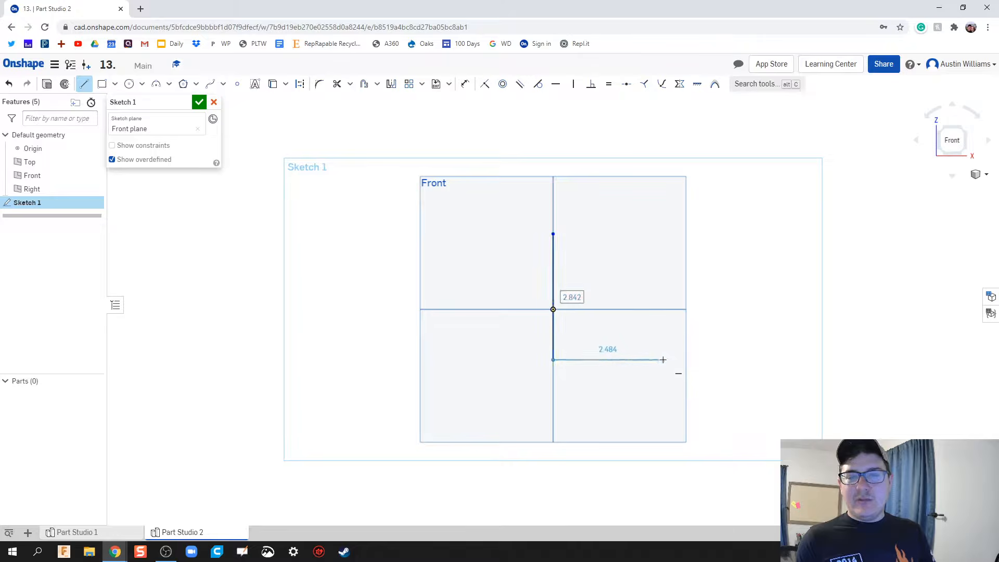
left_click(660, 360)
left_click(658, 301)
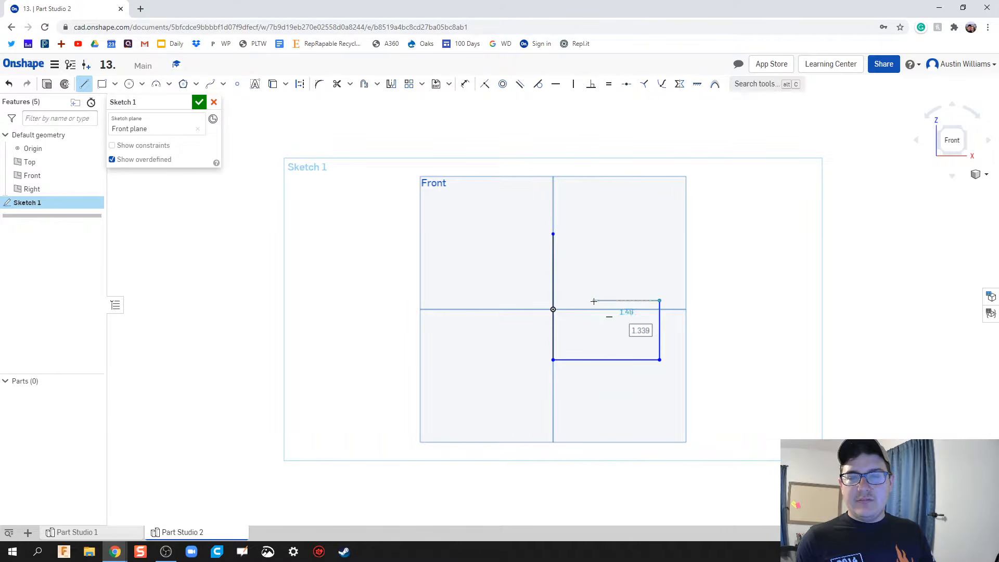
left_click(595, 301)
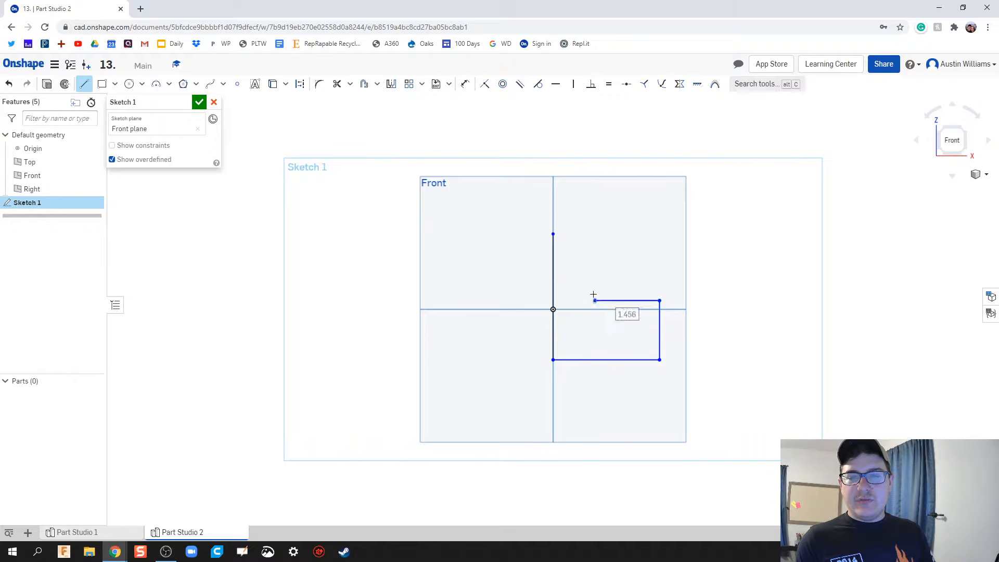
left_click(594, 235)
left_click(552, 235)
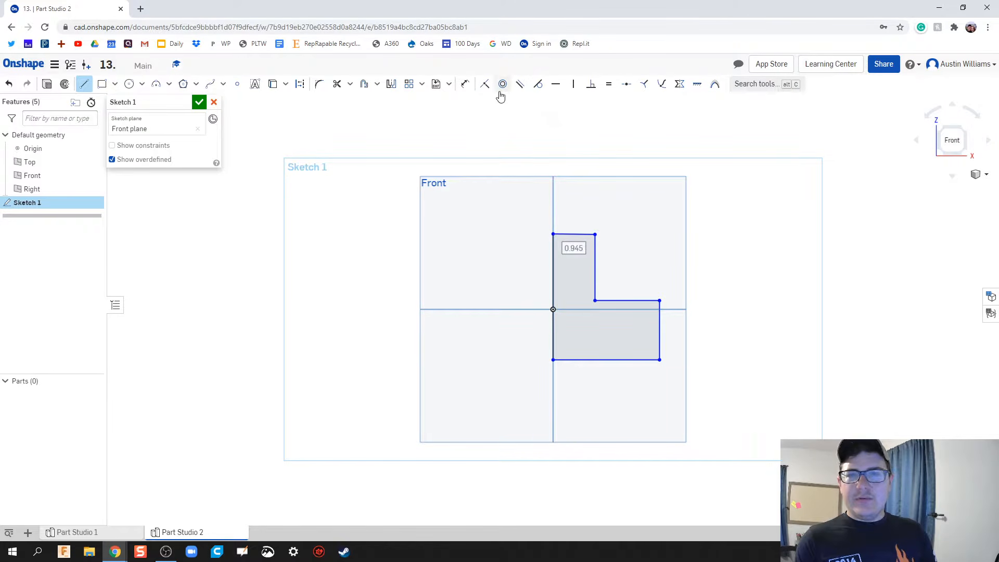
Make the profile's short top edge perpendicular to the upper vertical edge of the L.
left_click(593, 86)
left_click(576, 235)
left_click(594, 256)
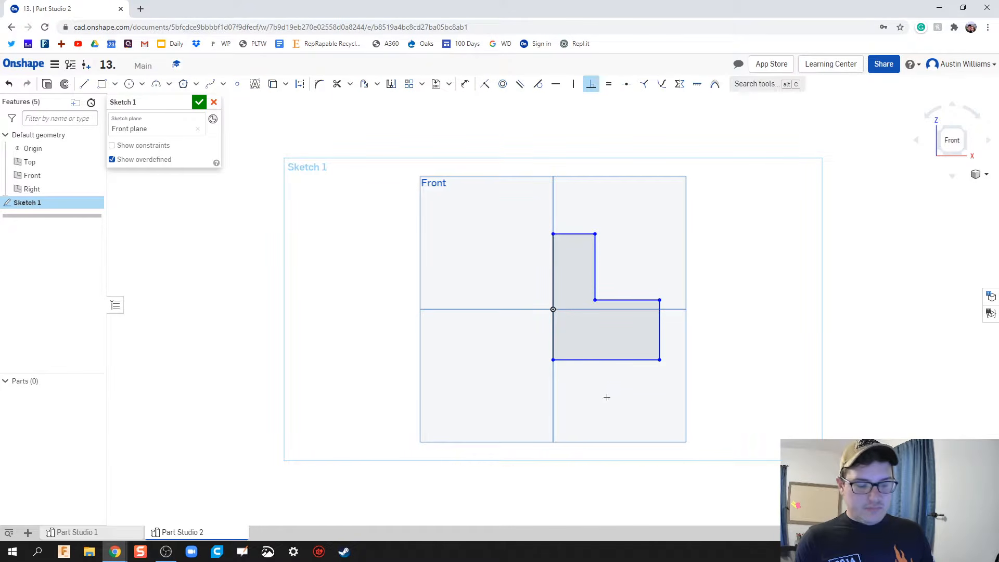
Dimension the profile's bottom edge to 2.5 in and its short outer vertical edge to 1.5 in.
key("d")
left_click(607, 359)
left_click(608, 385)
type("2.5")
key("Return")
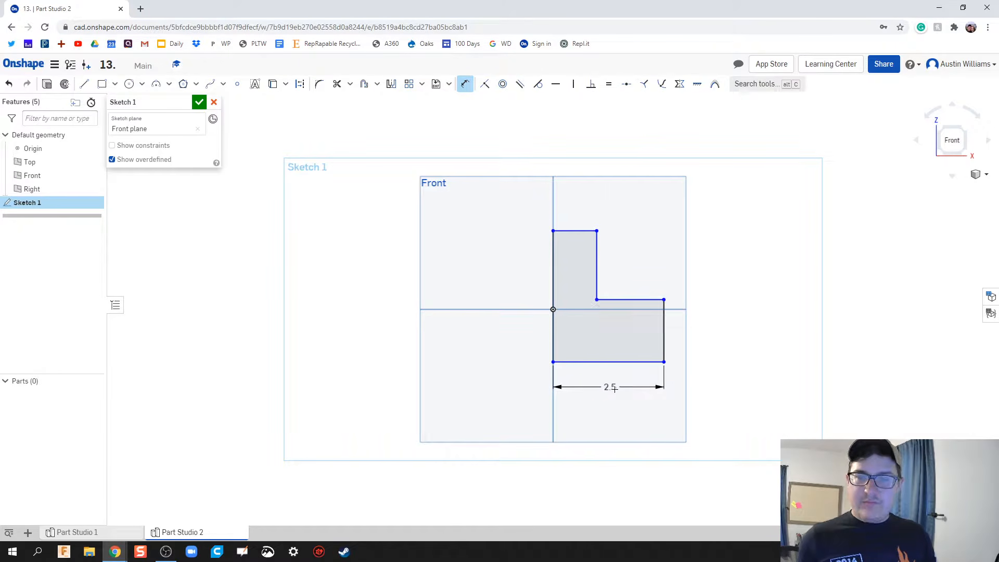
left_click(665, 329)
left_click(682, 329)
type("1")
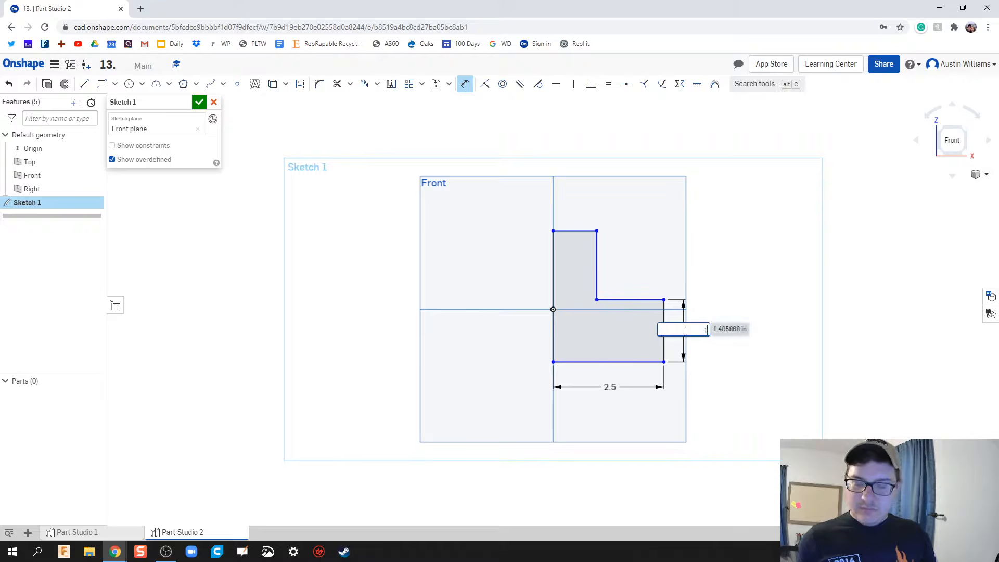
type(".5")
key("Return")
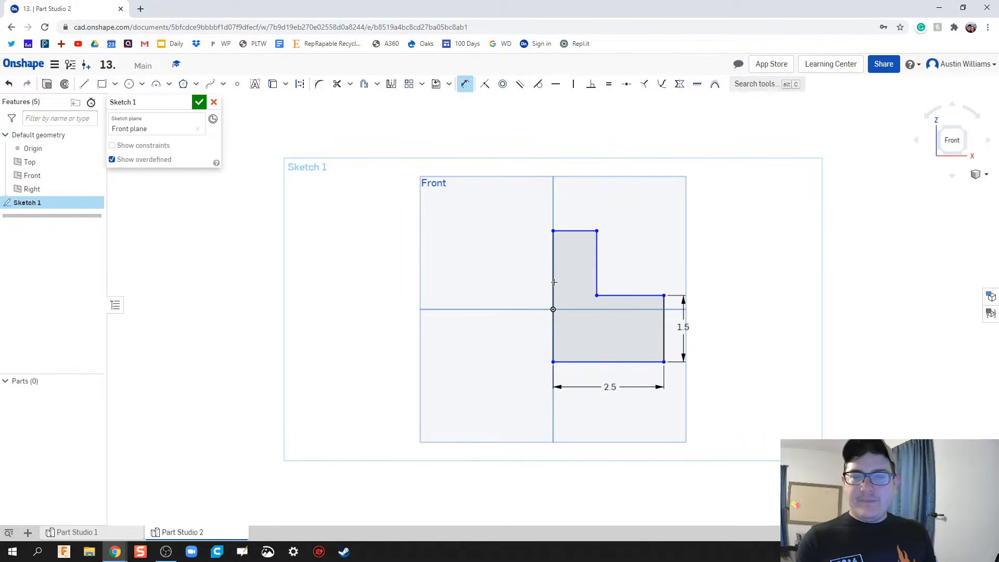
Dimension the profile's tall vertical side to 3 in and its top edge to 1 in.
left_click(553, 282)
left_click(529, 283)
type("3")
key("Return")
left_click(571, 228)
left_click(626, 207)
type("1")
key("Return")
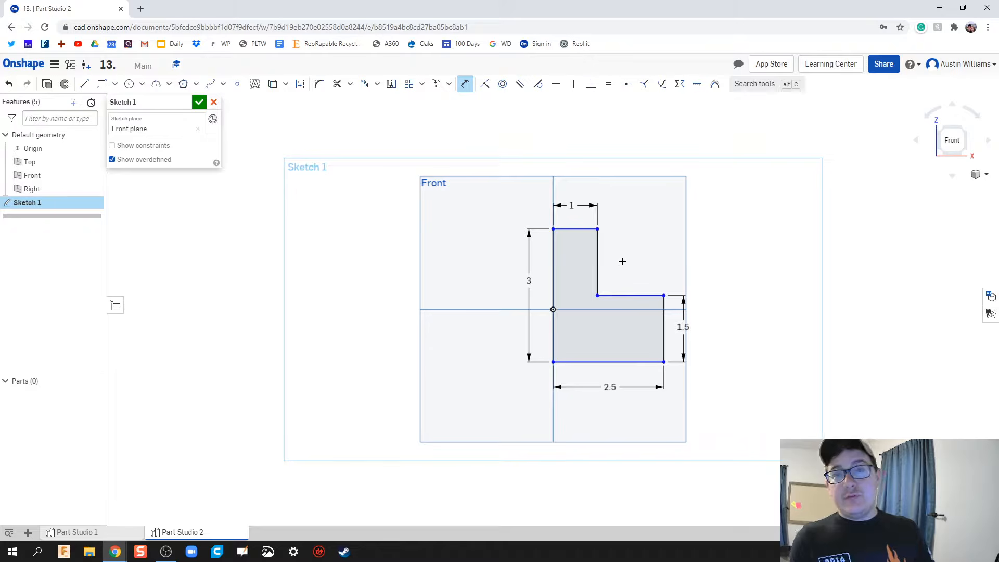
key("Escape")
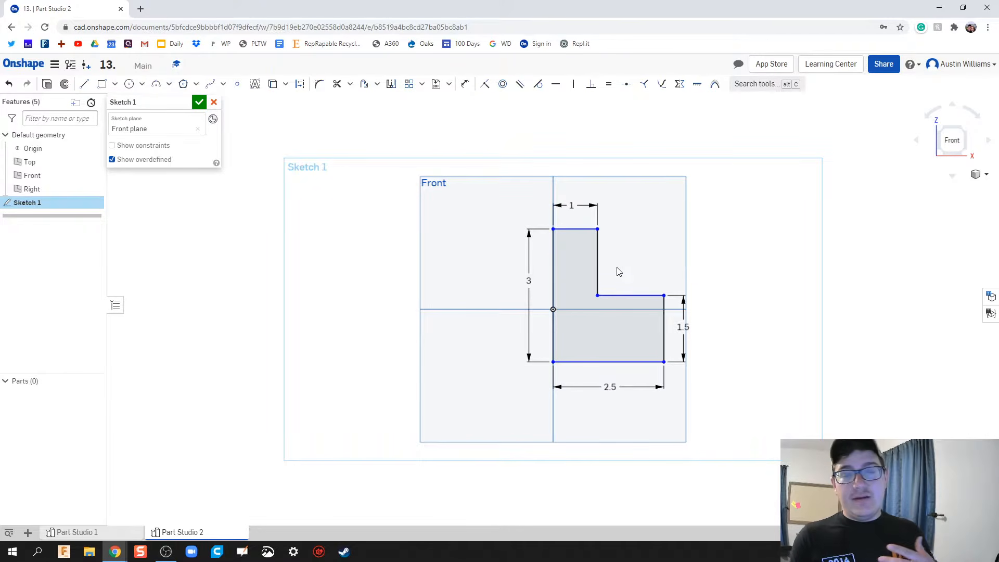
Add a driven dimension above the profile's horizontal step edge and finish the sketch.
key("d")
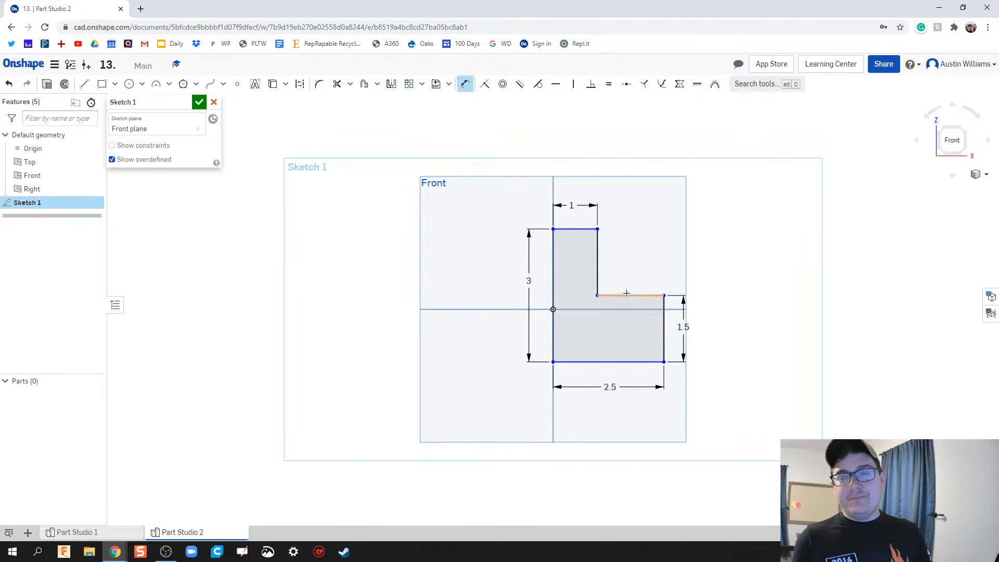
left_click(627, 296)
left_click(631, 267)
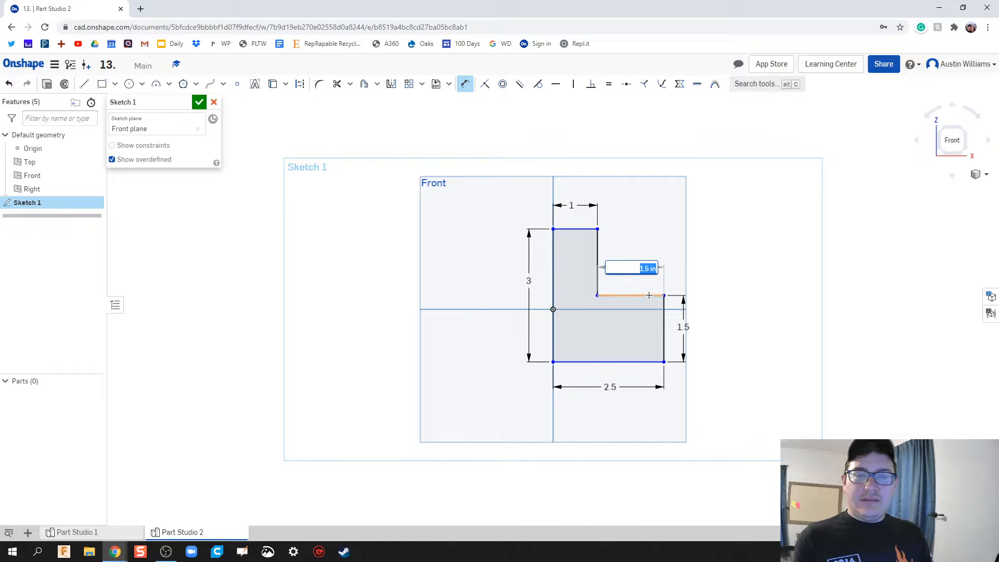
key("Return")
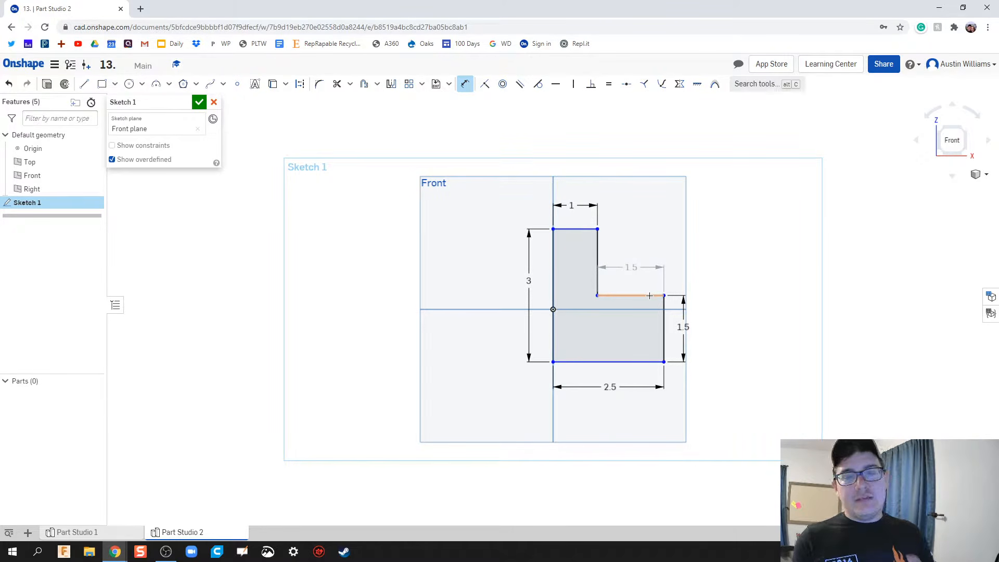
left_click(199, 103)
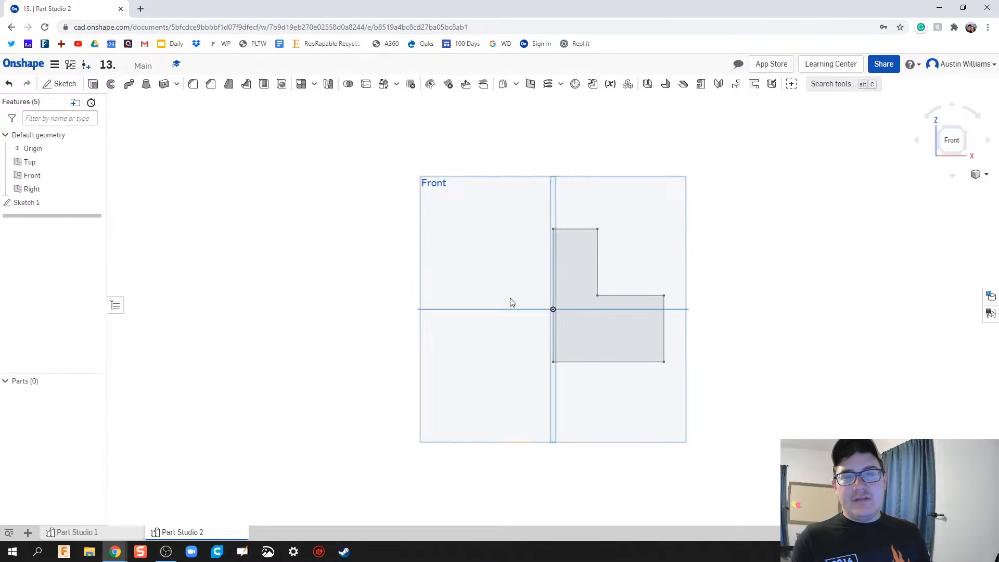
Hide the origin and the Top, Front and Right planes.
left_click(94, 149)
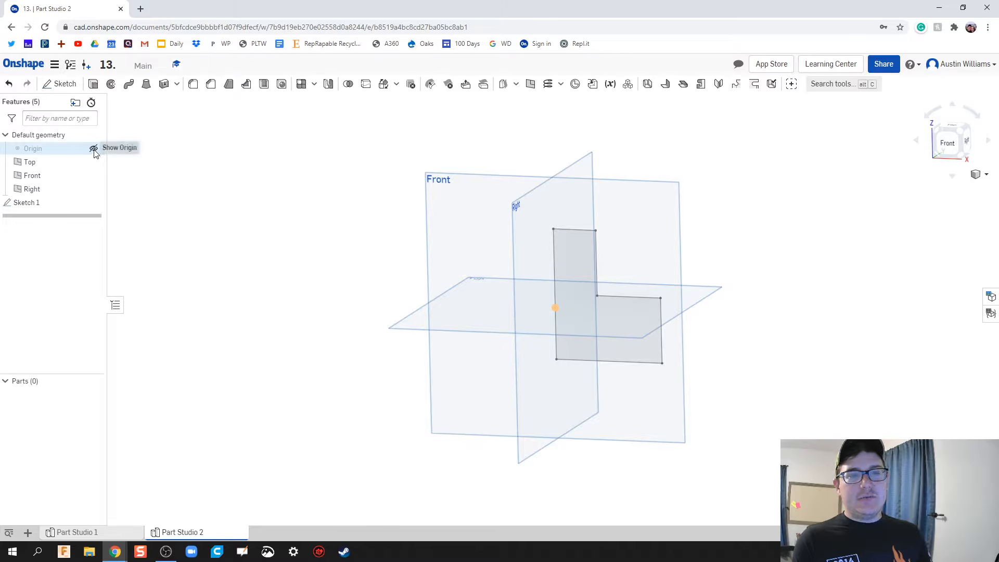
left_click(93, 162)
left_click(94, 175)
left_click(94, 190)
middle_click_drag(560, 351, 514, 354)
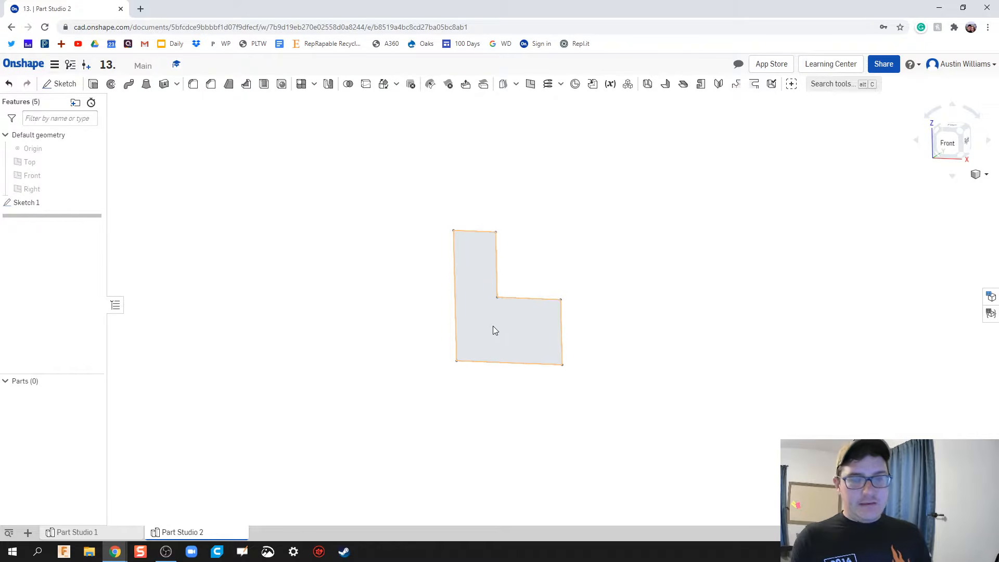
Extrude the L-shaped profile as a new solid with a blind depth of 2 in.
key("shift+e")
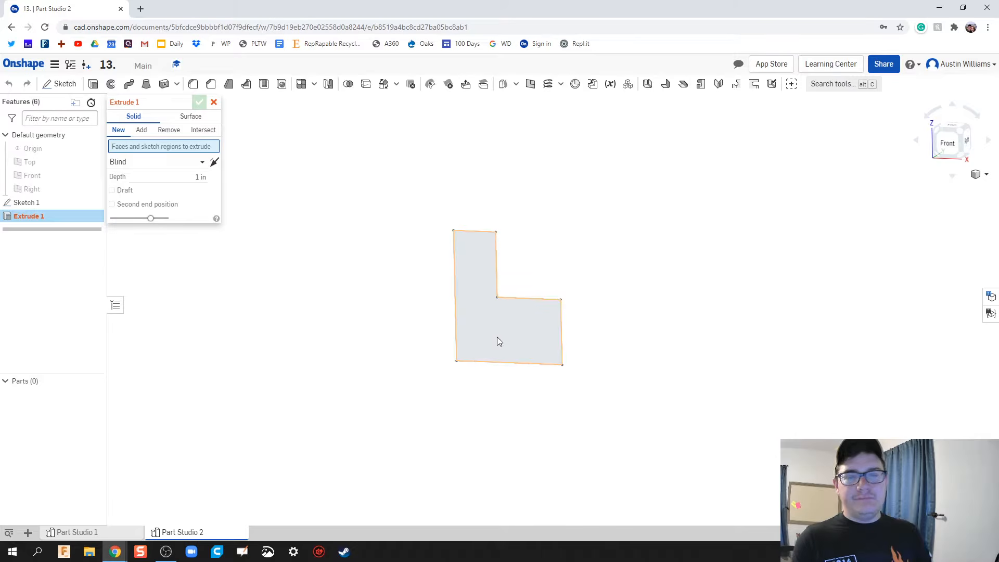
left_click(525, 337)
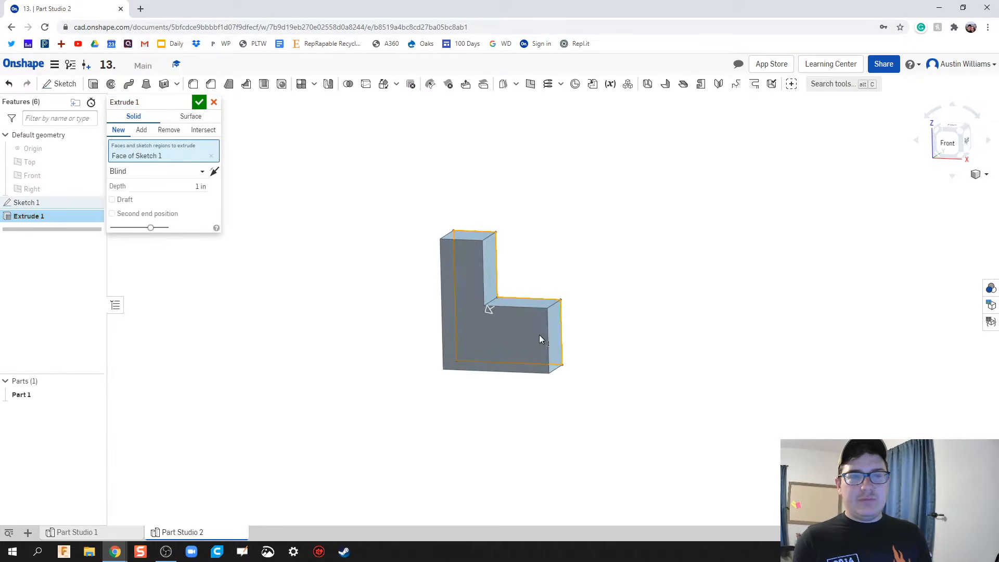
mouse_move(458, 277)
middle_mouse_down()
mouse_move(445, 289)
mouse_move(467, 276)
middle_mouse_up()
right_click_drag(467, 276, 453, 290)
left_click(197, 185)
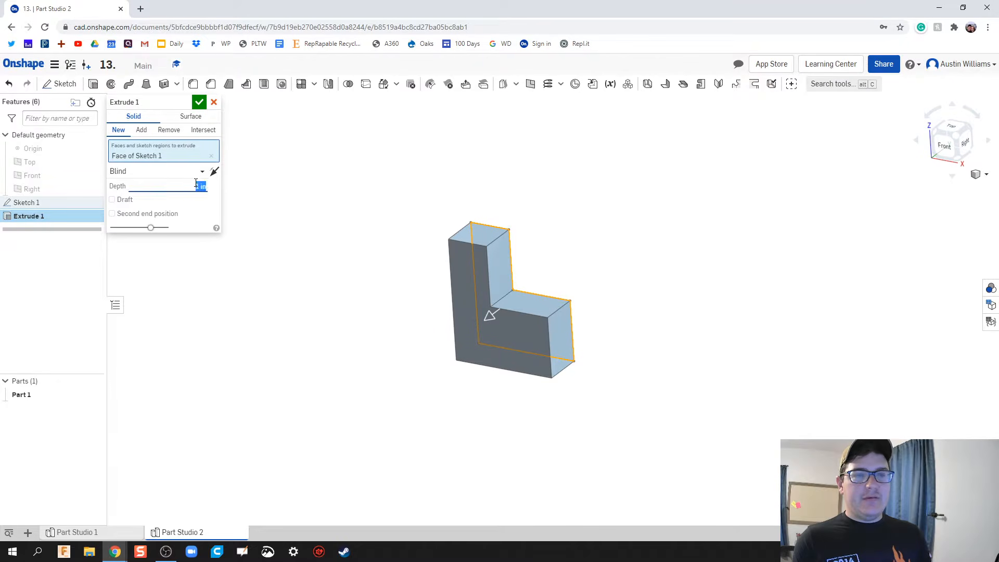
type("2")
key("Return")
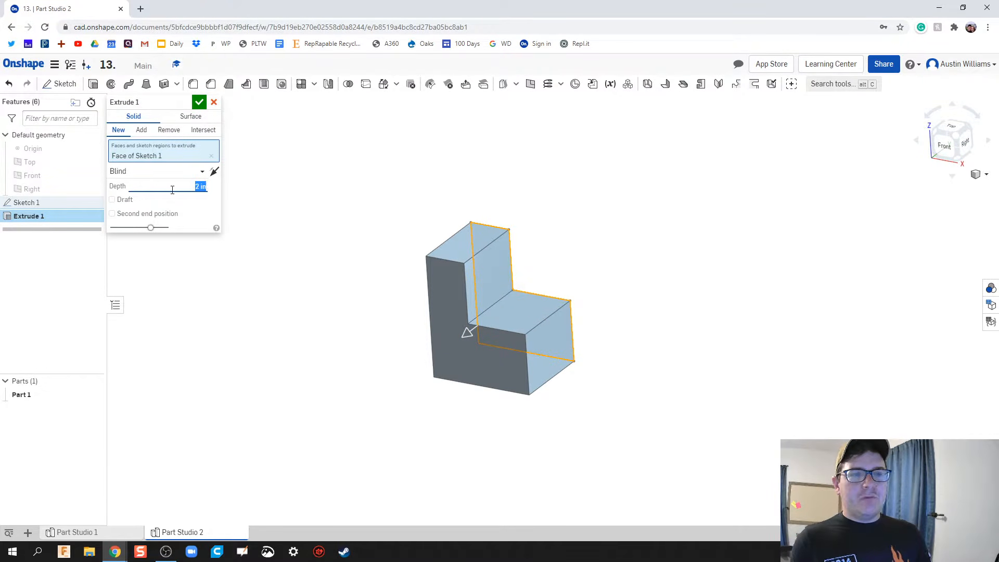
left_click(199, 102)
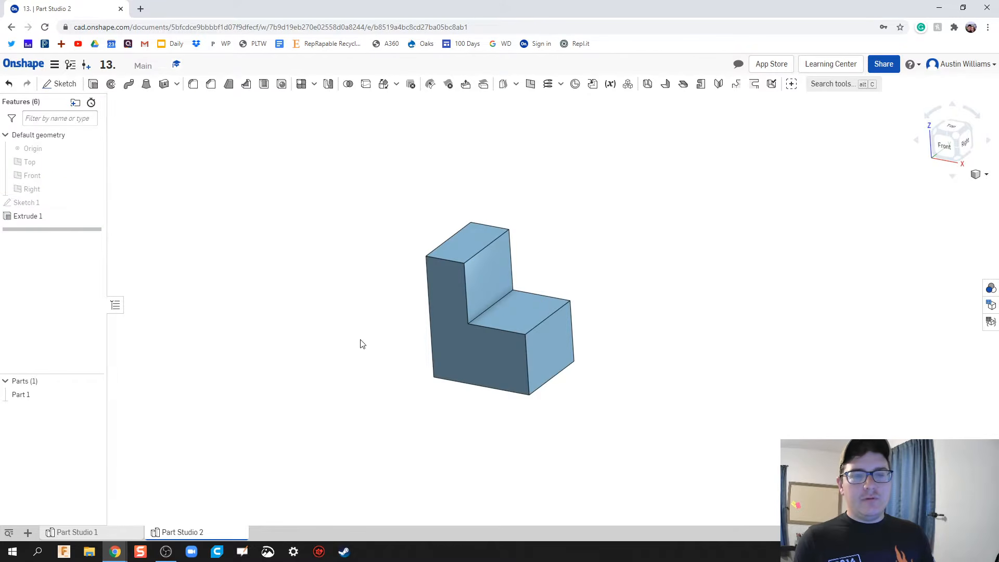
Start a sketch on the upper face of the block's lower step.
middle_click_drag(356, 370, 399, 374)
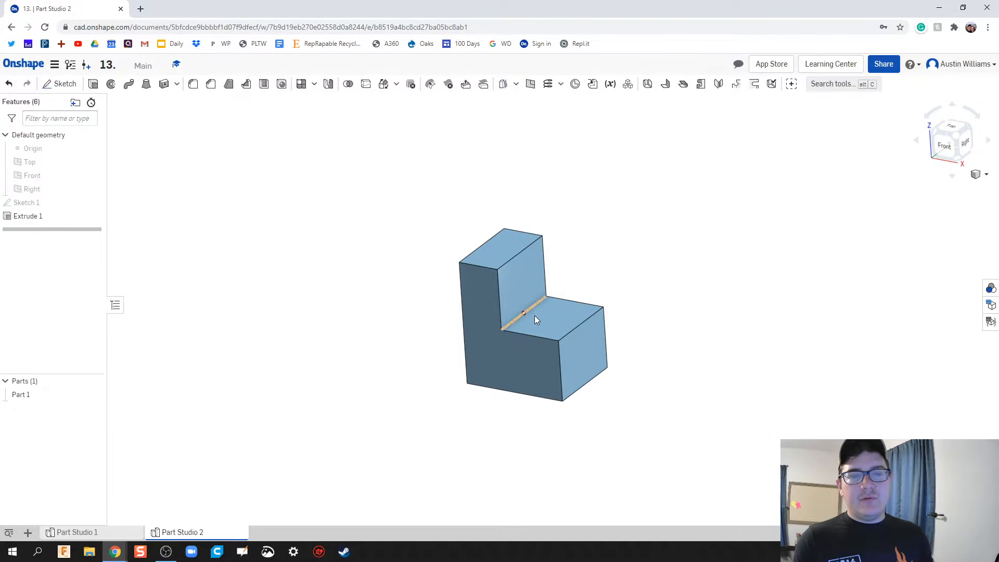
left_click(59, 84)
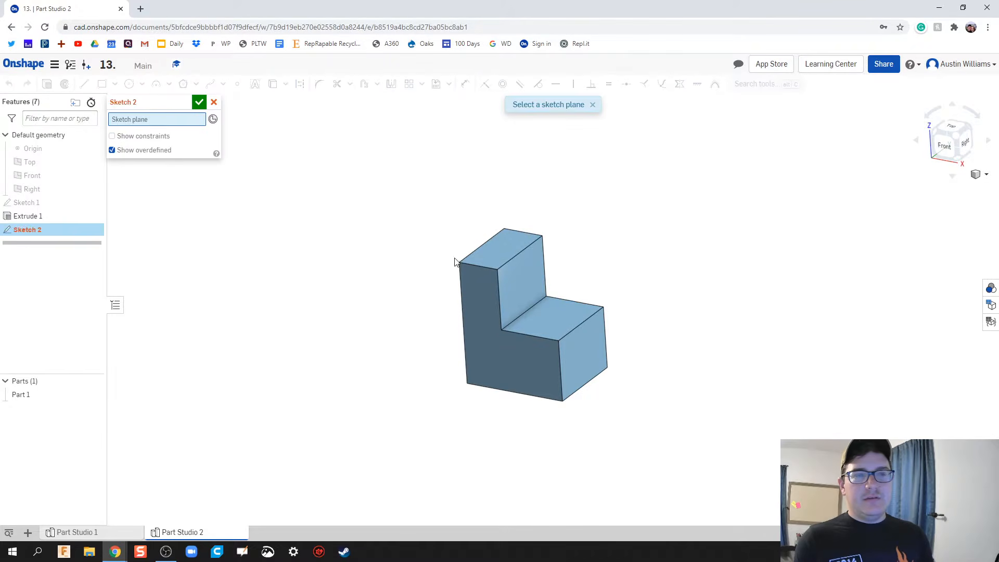
left_click(559, 325)
right_click(560, 326)
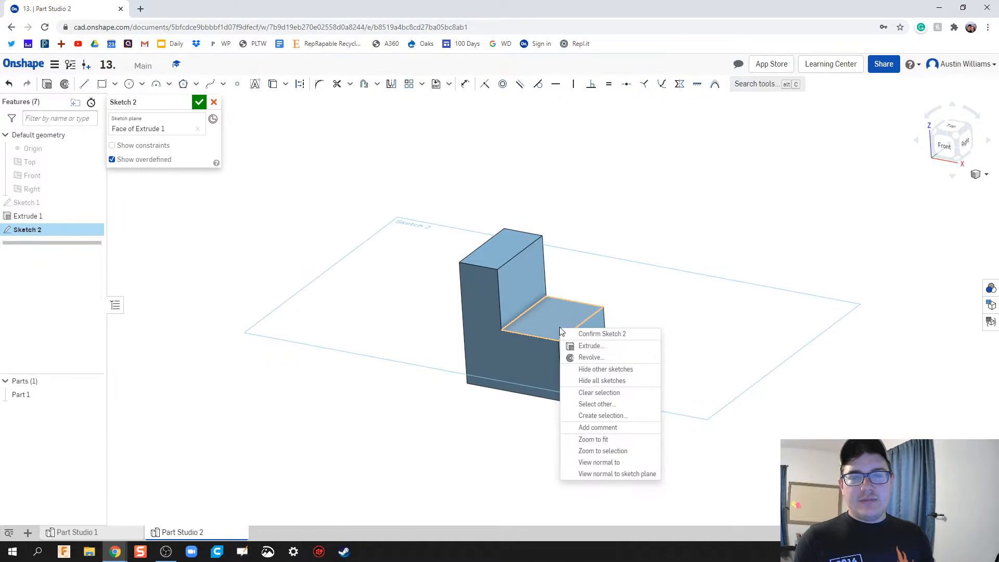
left_click(613, 473)
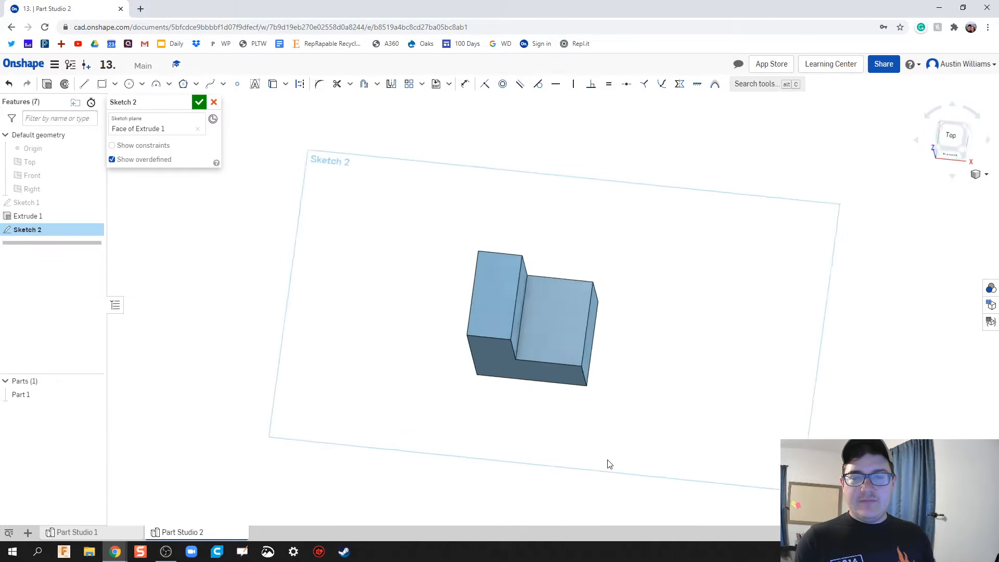
Draw a circle about 1.02 in in diameter near the middle of the lower step face.
left_click(129, 84)
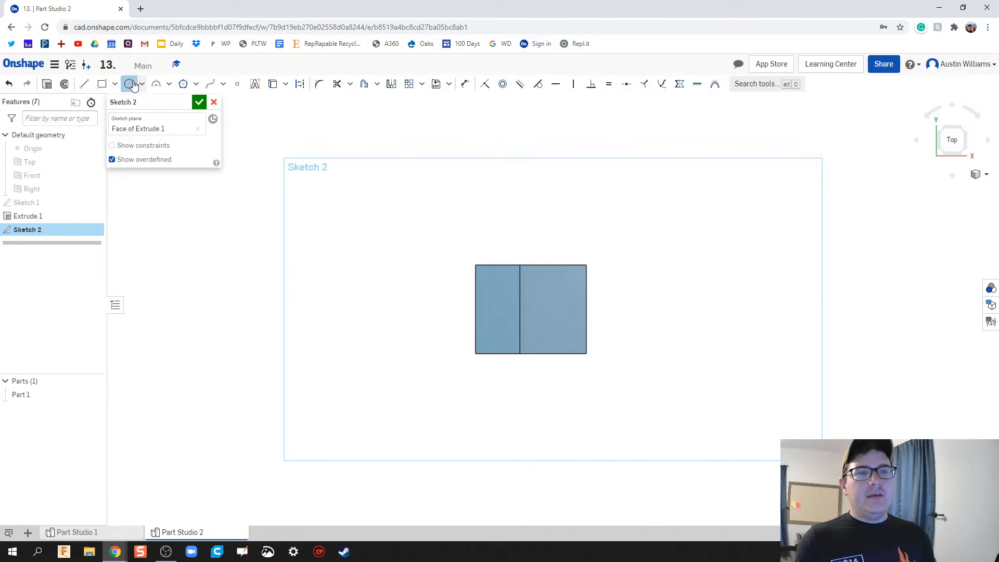
scroll(534, 314, "up", 5)
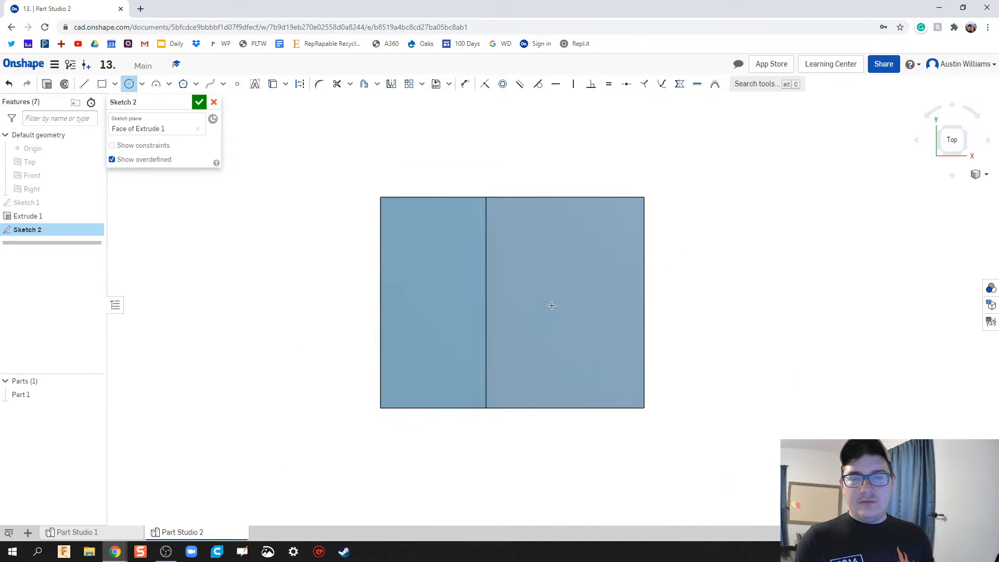
left_click(557, 296)
left_click(571, 347)
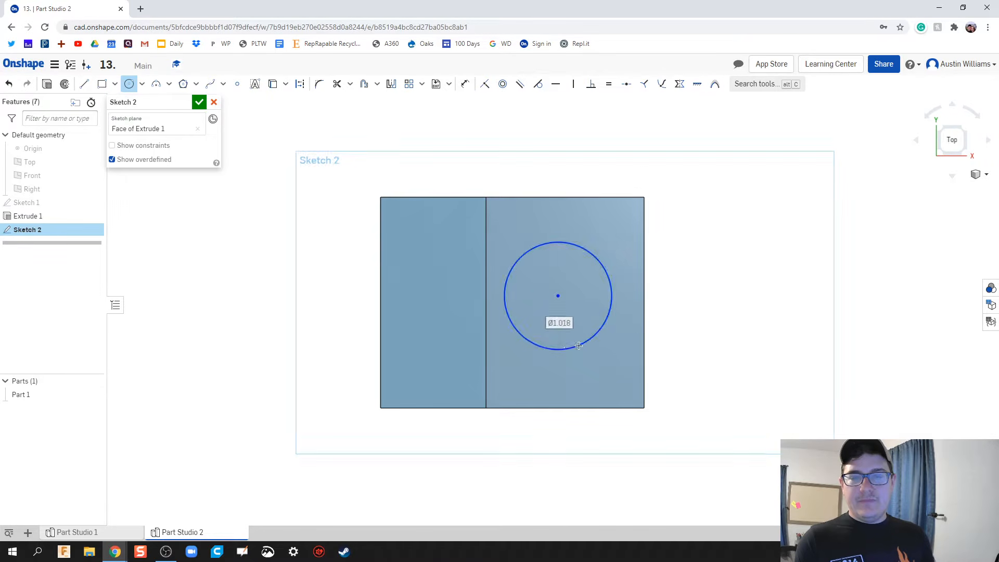
Set the circle's diameter on the lower step face to 1 in.
key("d")
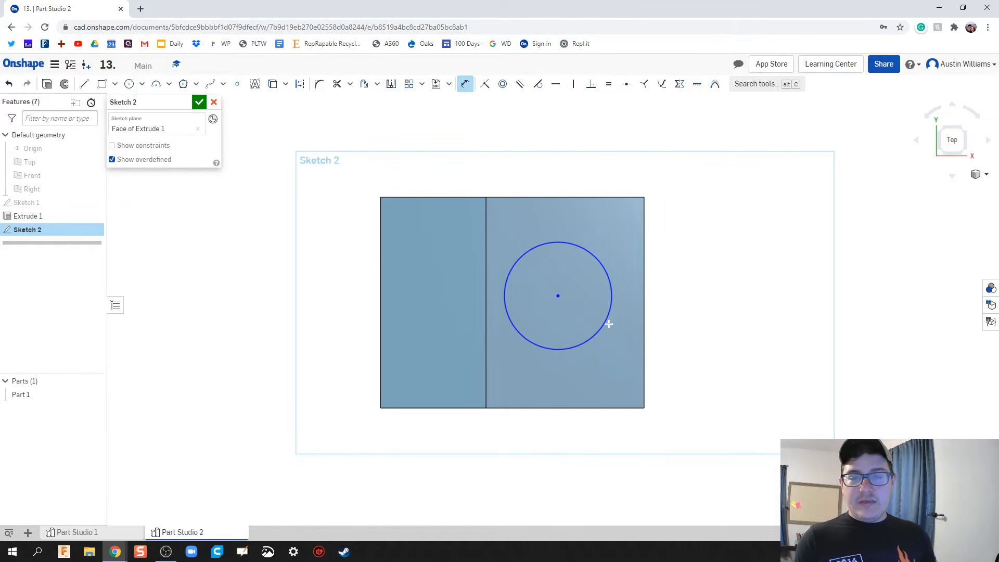
left_click(609, 323)
left_click(619, 367)
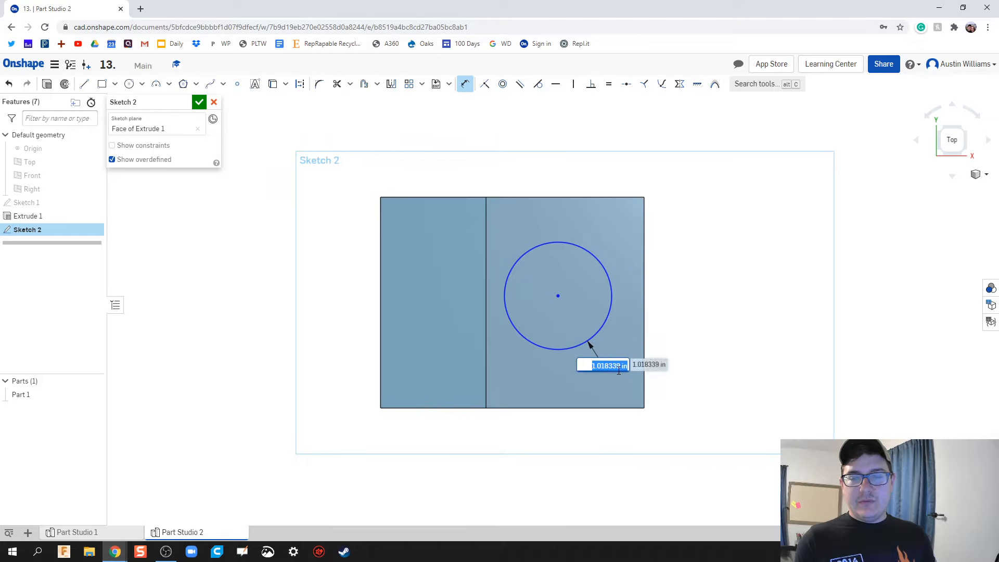
type("1")
key("Return")
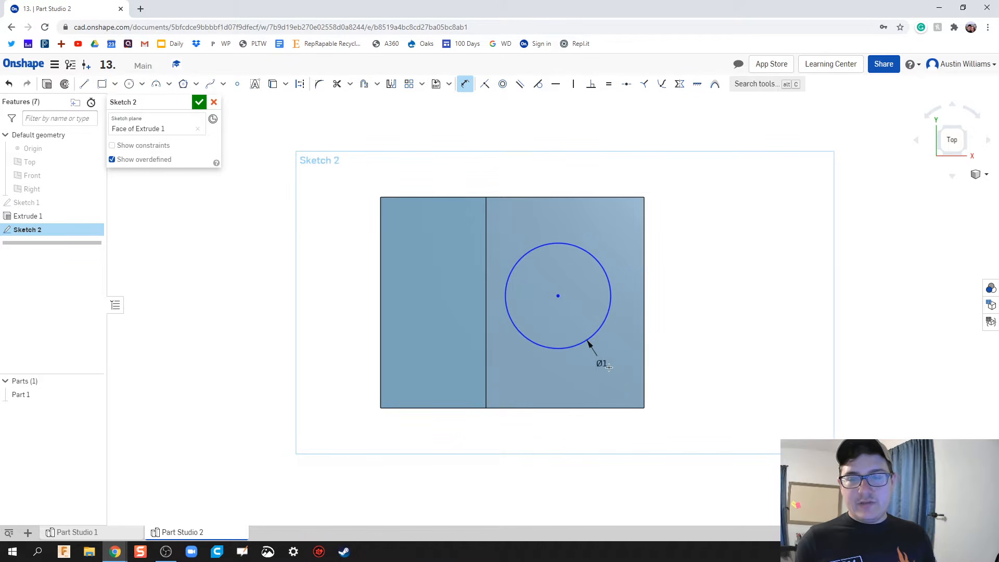
Dimension the circle's centre 0.75 in from the lower step's outer edge and 1 in from its back edge, and finish the sketch.
left_click(644, 292)
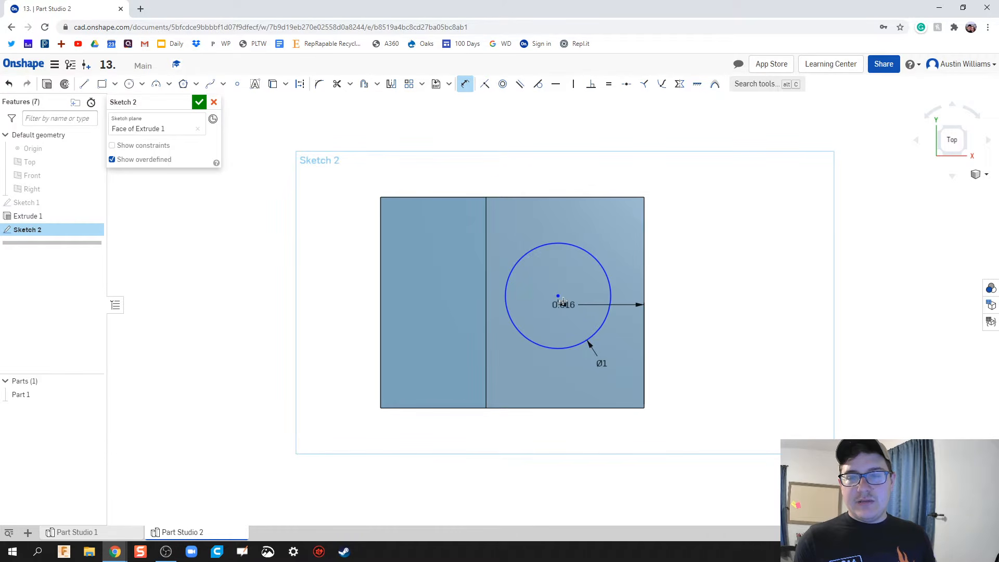
left_click(588, 177)
type("0.75")
key("Return")
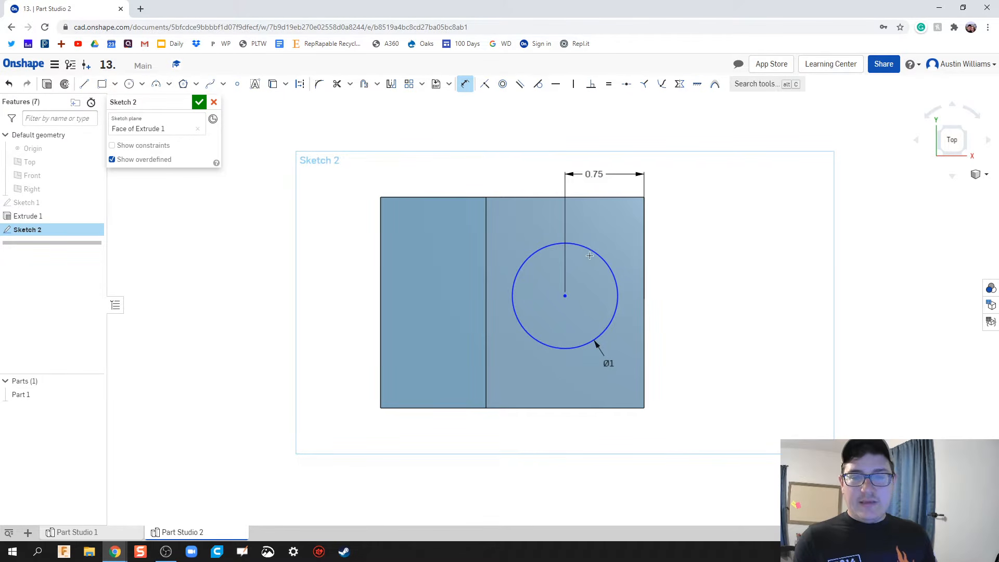
left_click(550, 200)
left_click(682, 219)
type("1")
key("Return")
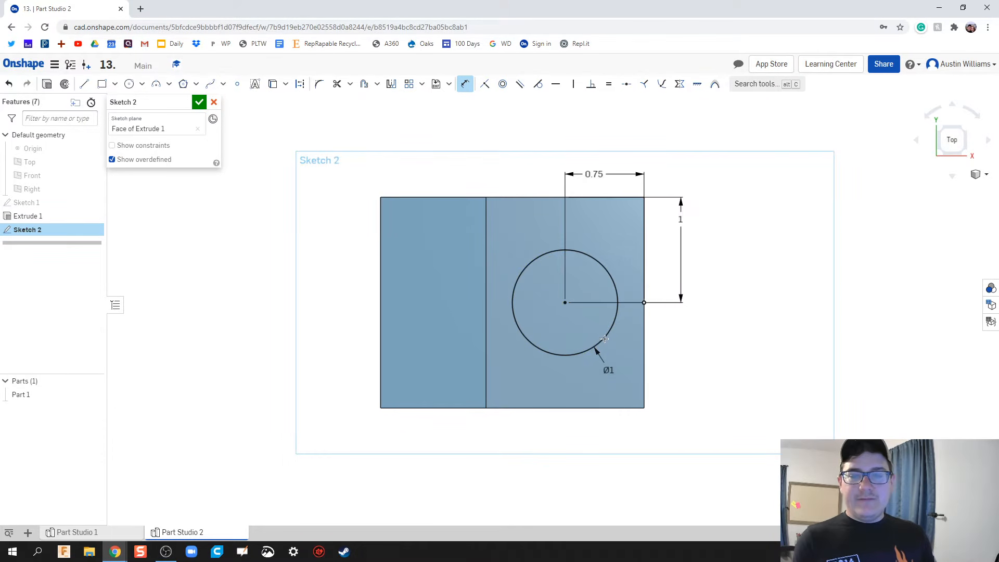
left_click(200, 102)
Start an extrusion of the circle region on the lower step, with the operation set to Remove.
right_click_drag(456, 401, 450, 372)
middle_click_drag(451, 373, 402, 242)
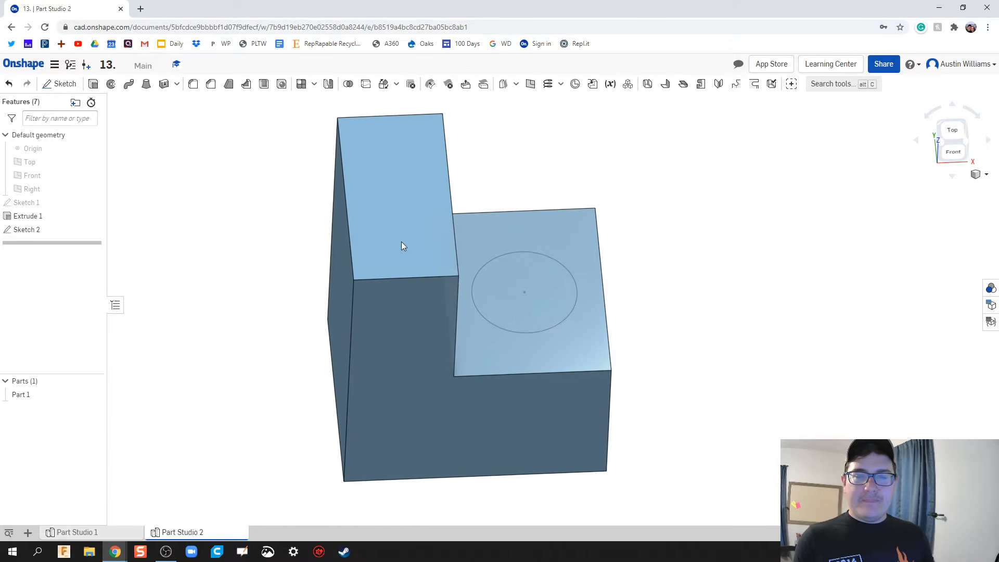
left_click(965, 147)
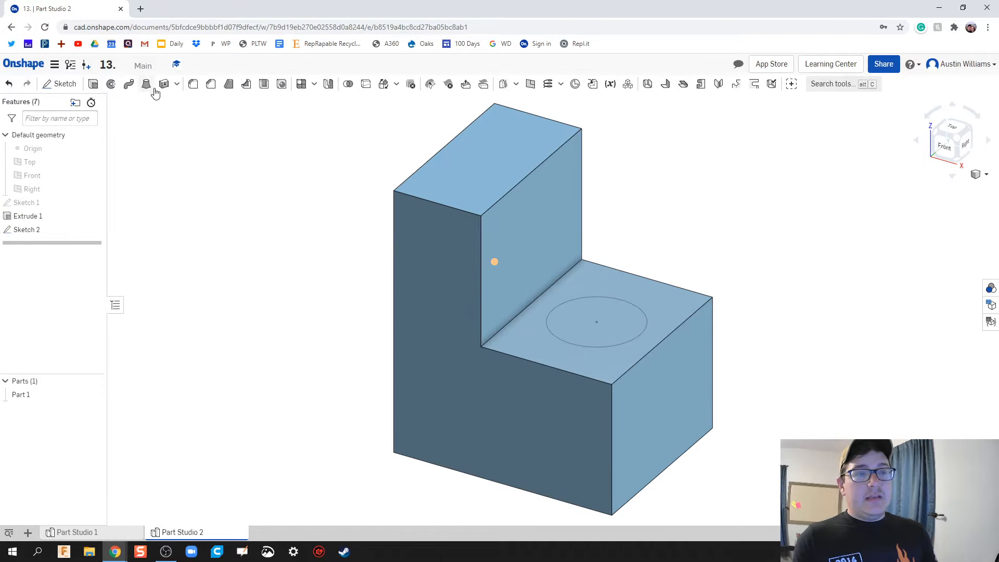
left_click(93, 85)
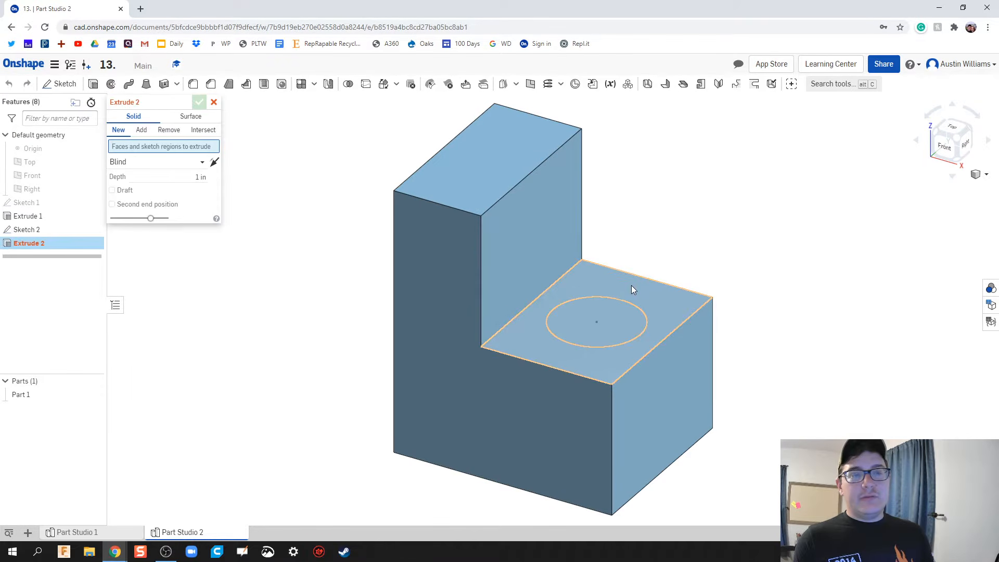
left_click(613, 325)
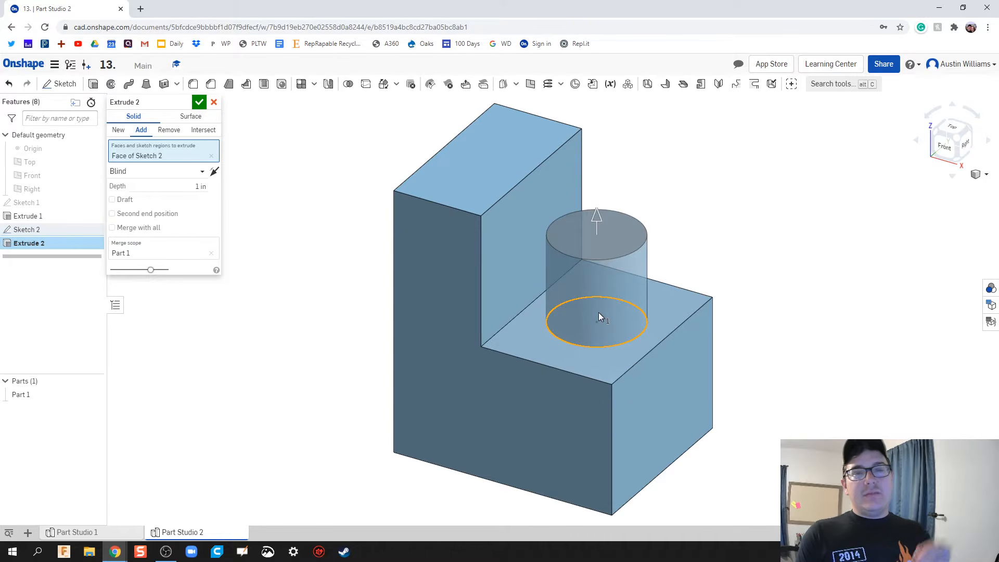
left_click(118, 131)
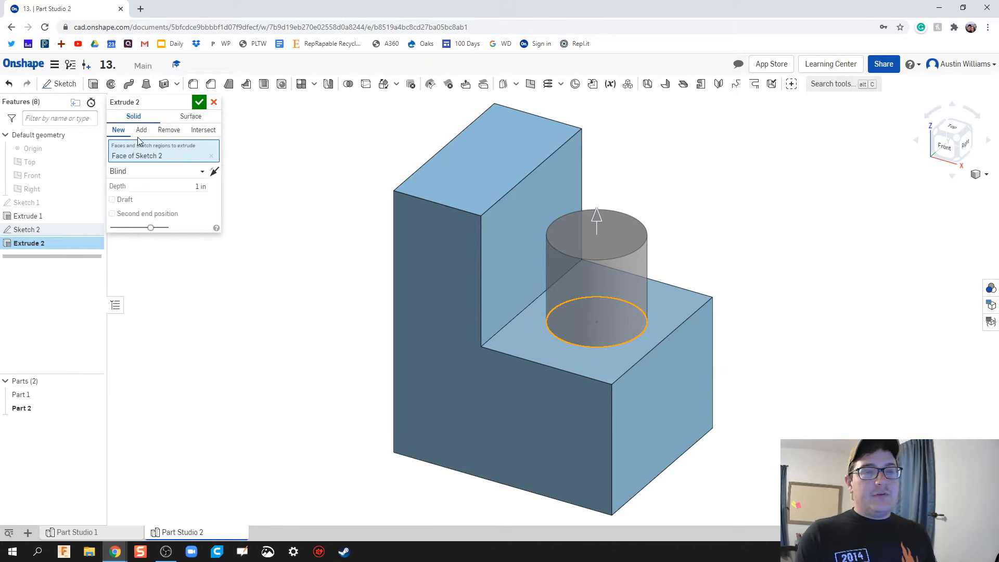
left_click(169, 130)
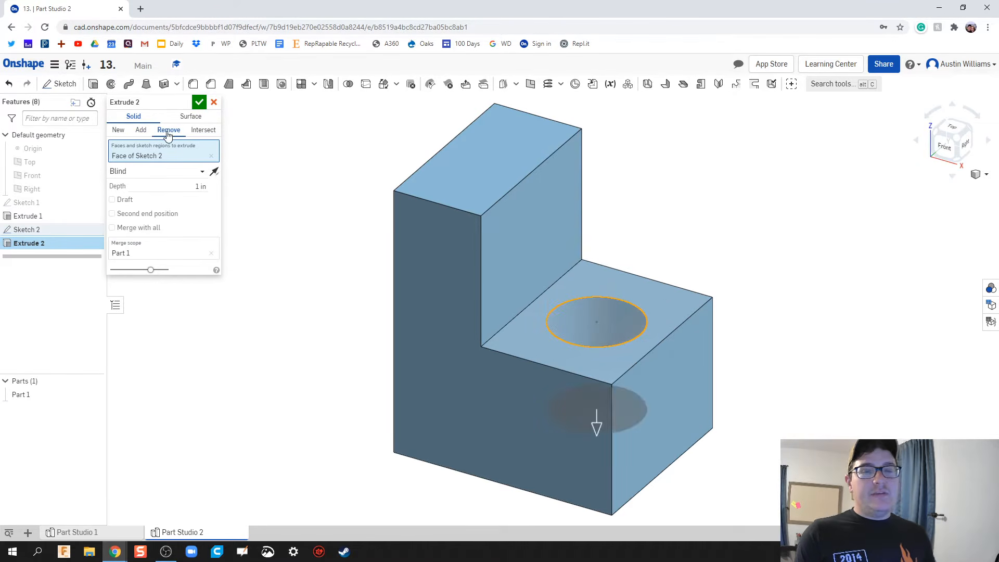
Extend the circular cut's blind depth to 1.67 in, past the block's bottom face.
middle_click_drag(272, 425, 249, 367)
right_click_drag(311, 428, 321, 403)
left_click_drag(576, 395, 573, 451)
right_click_drag(541, 475, 529, 417)
left_click_drag(589, 393, 589, 405)
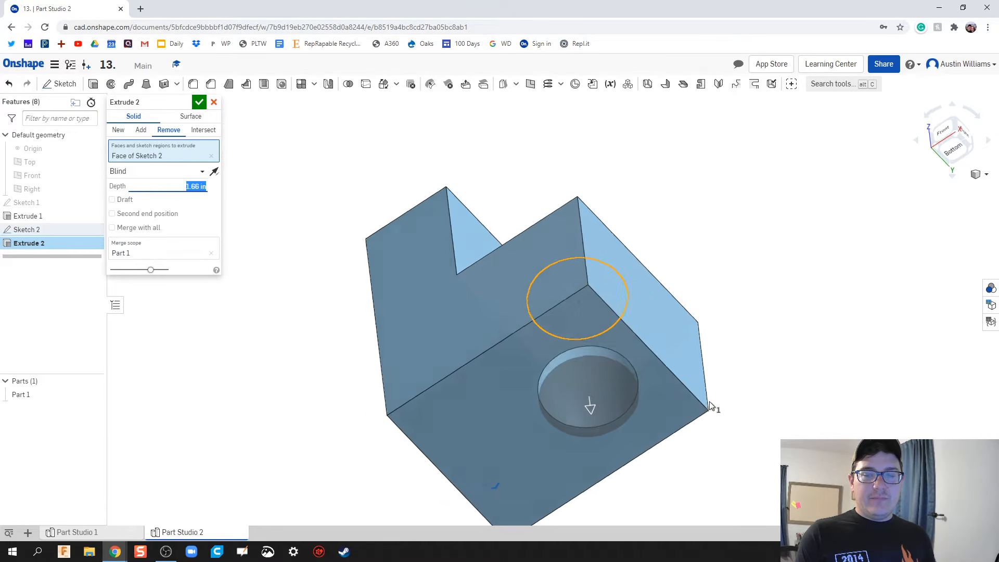
right_click_drag(710, 404, 725, 435)
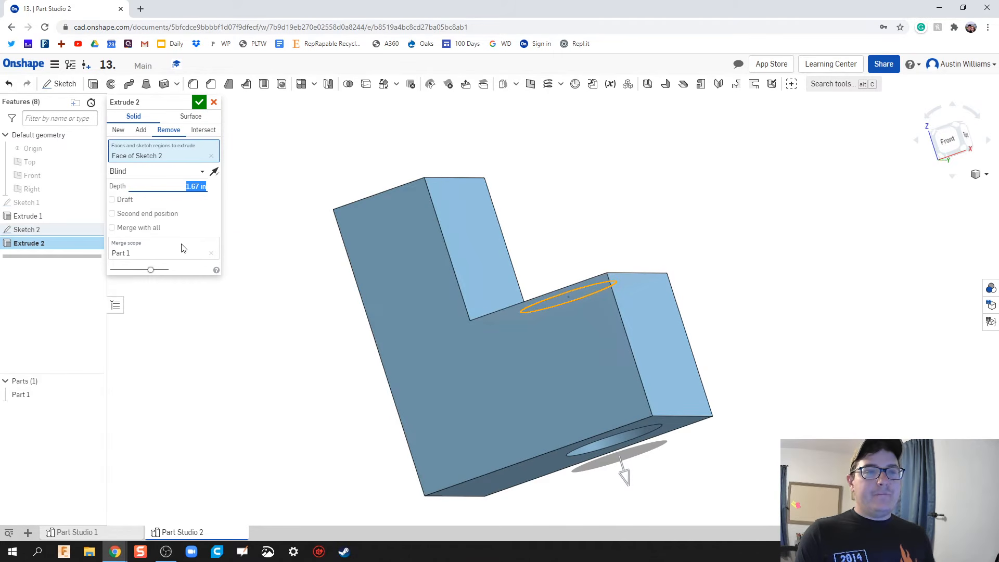
Preview the circle extrusion as Intersect, return it to Remove and accept the cut.
left_click(201, 130)
right_click_drag(346, 198, 405, 267)
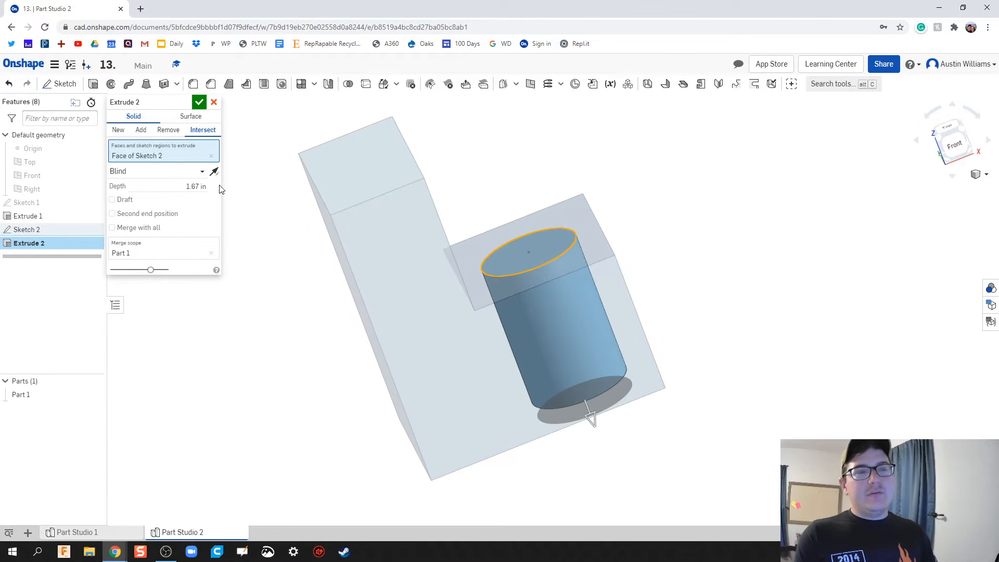
left_click(161, 133)
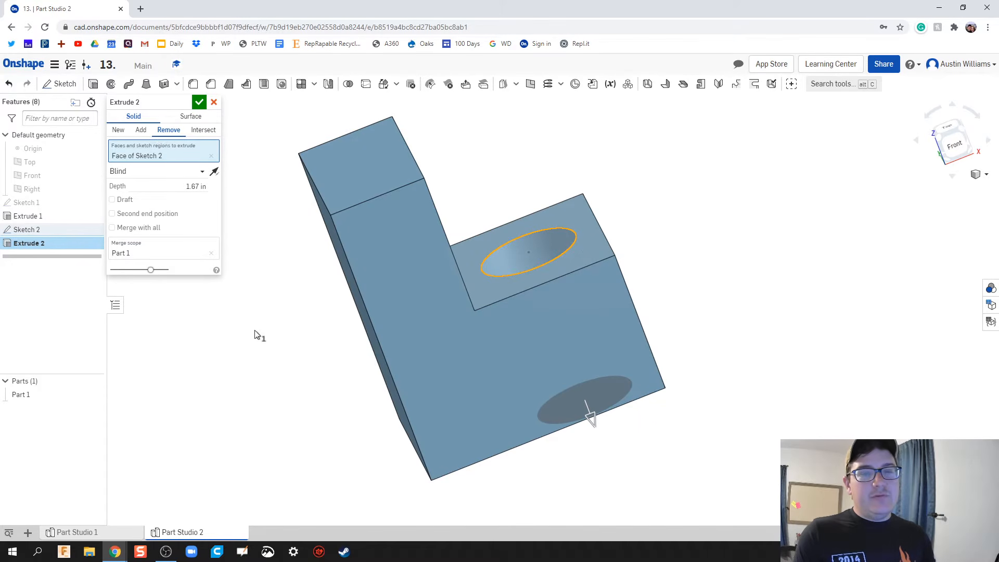
left_click(969, 151)
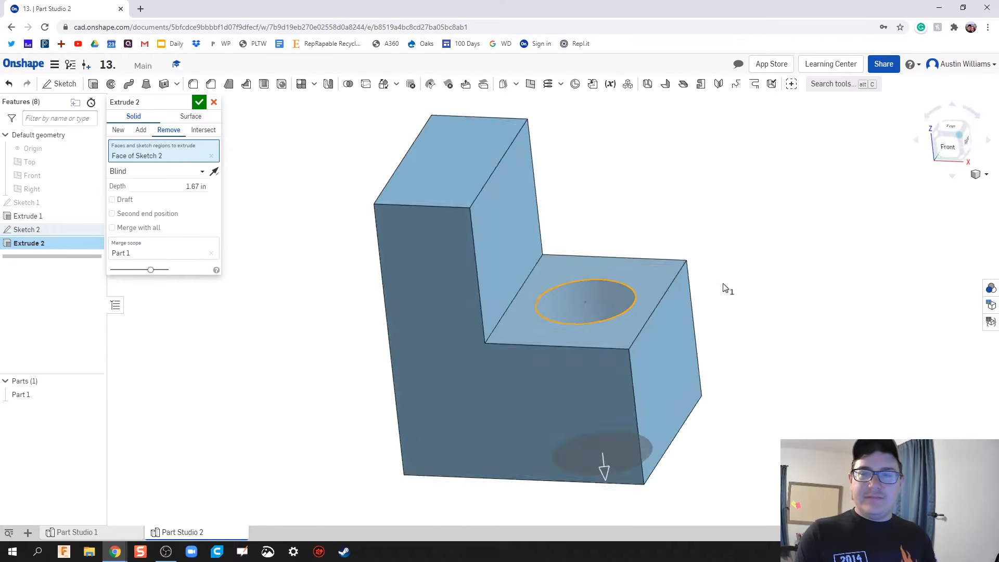
right_click_drag(557, 348, 502, 411)
left_click(199, 102)
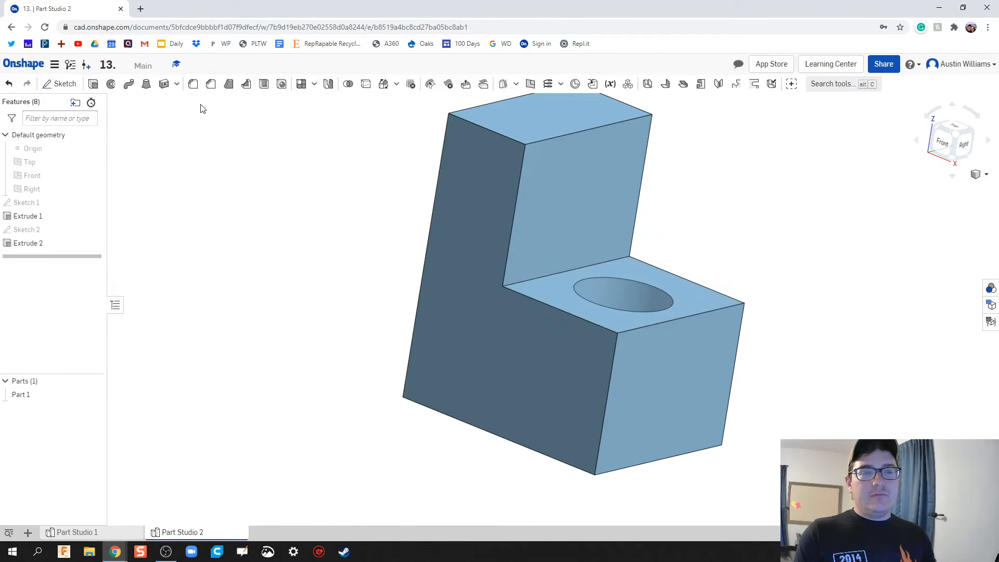
mouse_move(386, 368)
middle_mouse_down()
mouse_move(351, 378)
mouse_move(398, 381)
middle_mouse_up()
scroll(350, 378, "up", 3)
scroll(350, 379, "down", 5)
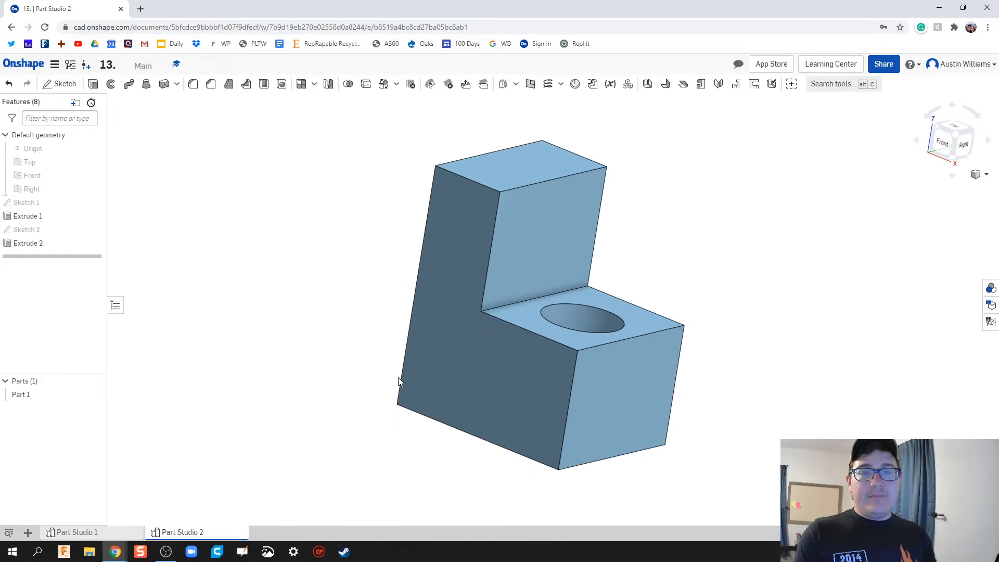
left_click(956, 138)
scroll(333, 322, "up", 2)
scroll(347, 316, "up", 1)
scroll(344, 317, "down", 3)
scroll(340, 317, "up", 1)
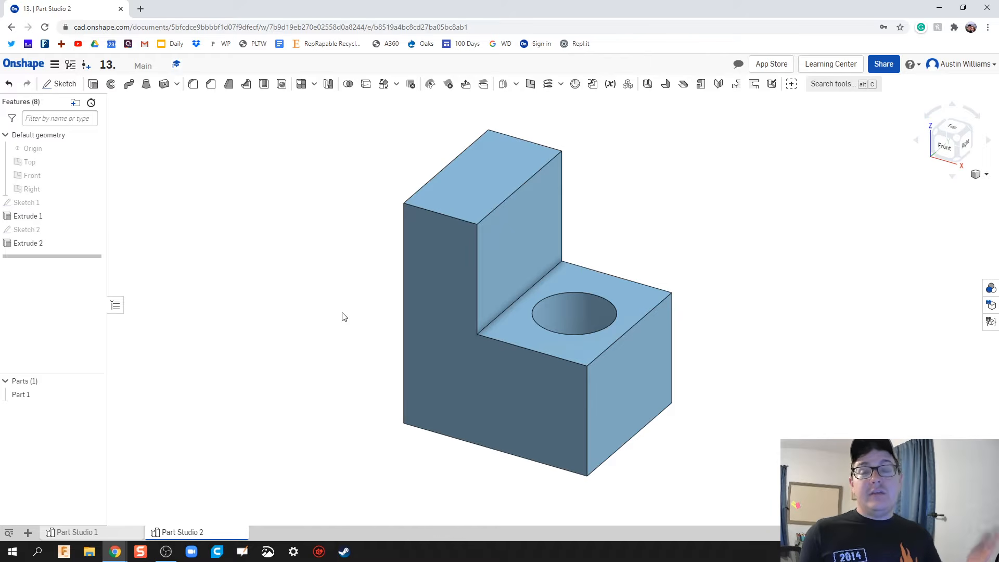
right_click_drag(285, 330, 350, 294)
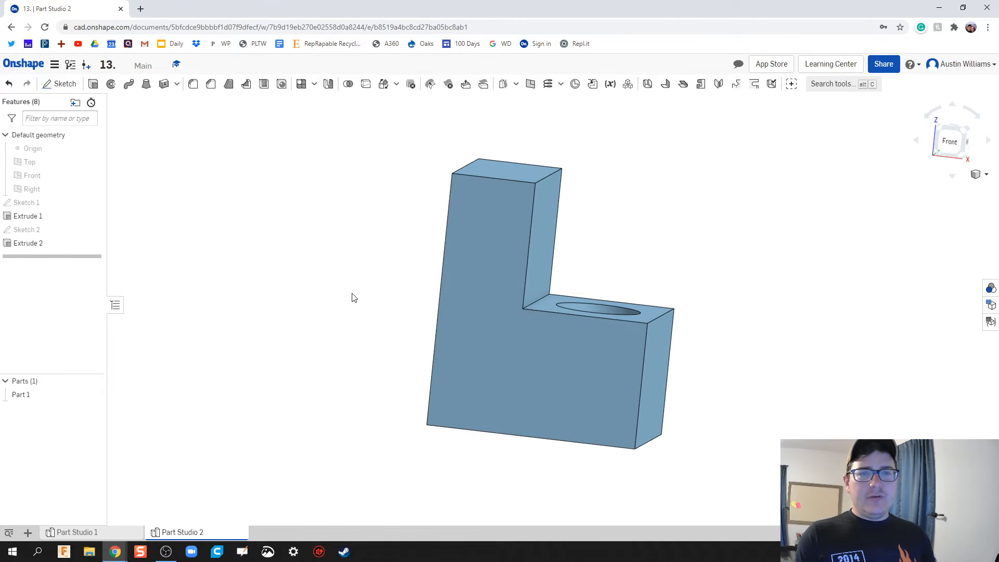
Set up a part mirror of the stepped block about its tall outer side face, using the Add operation.
left_click(327, 84)
right_click_drag(298, 320, 336, 335)
middle_click_drag(335, 333, 385, 331)
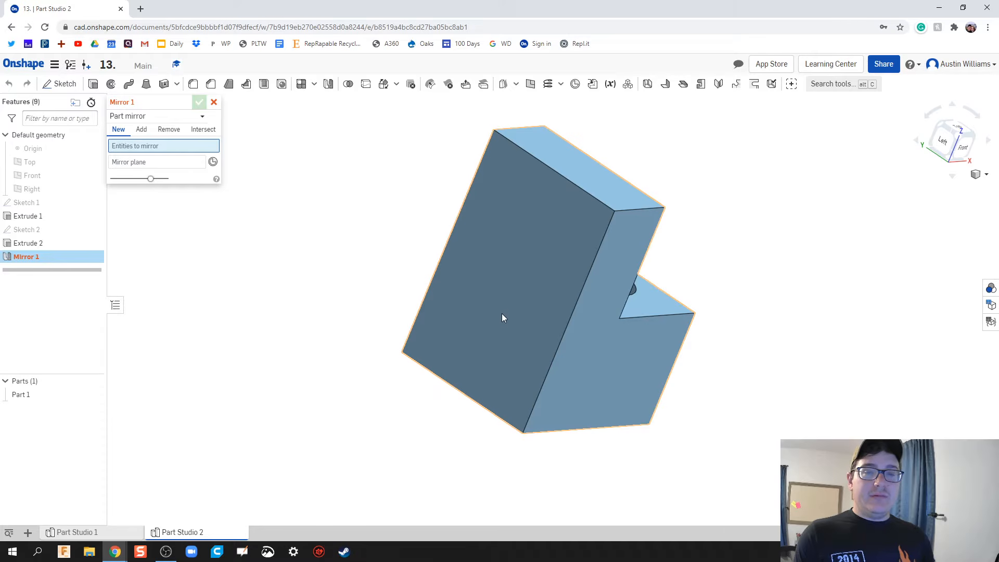
key("shift+7")
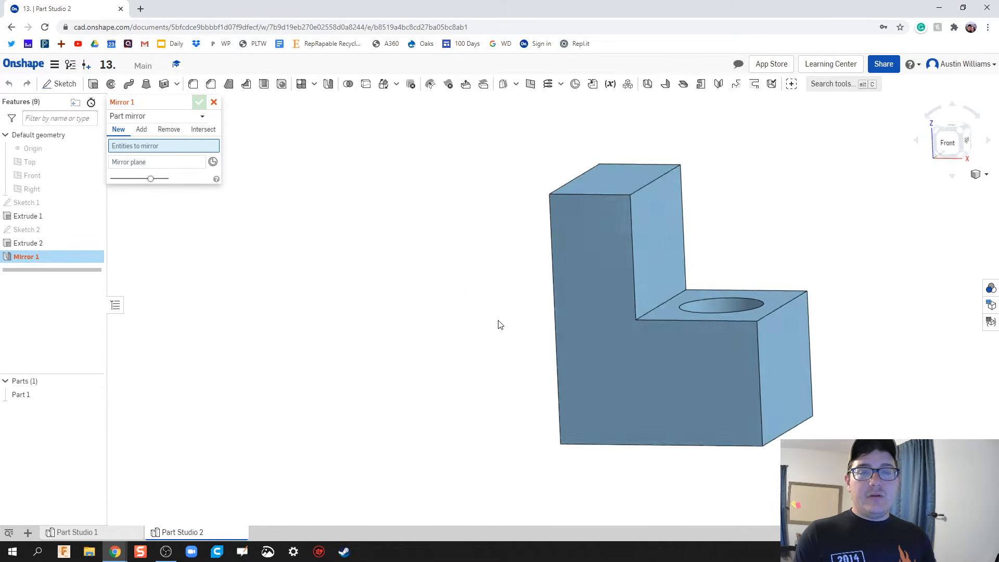
left_click(667, 366)
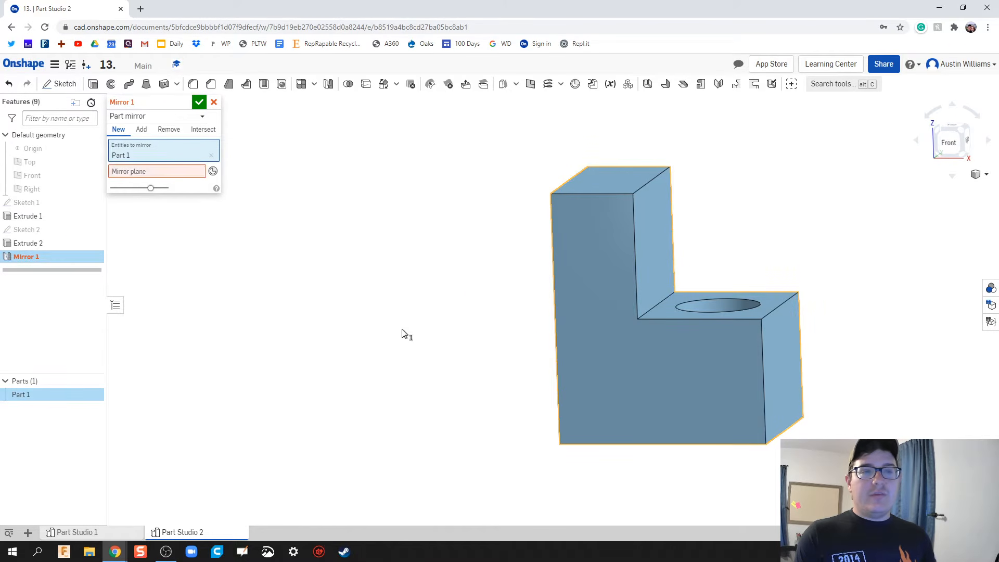
right_click_drag(343, 388, 386, 383)
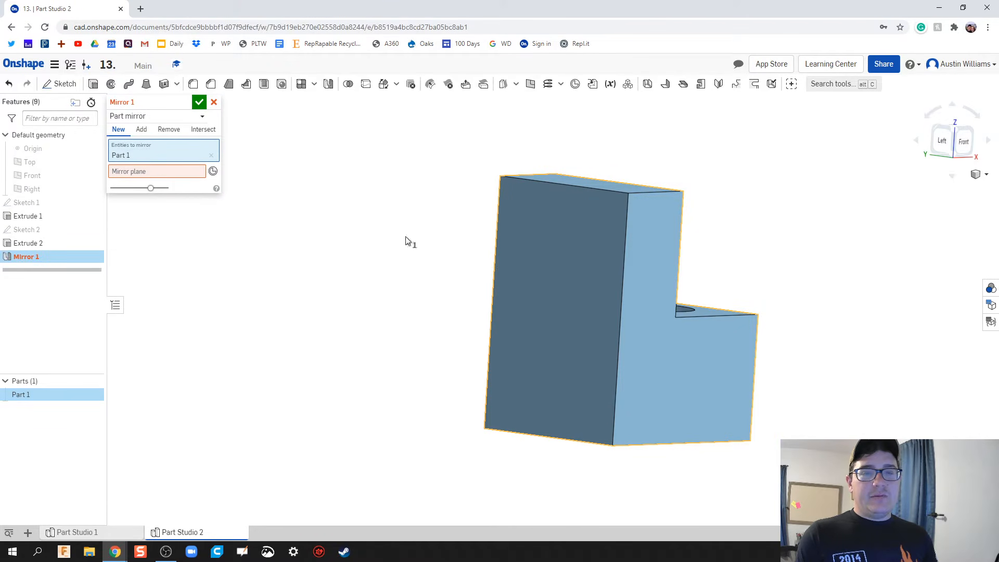
left_click(159, 177)
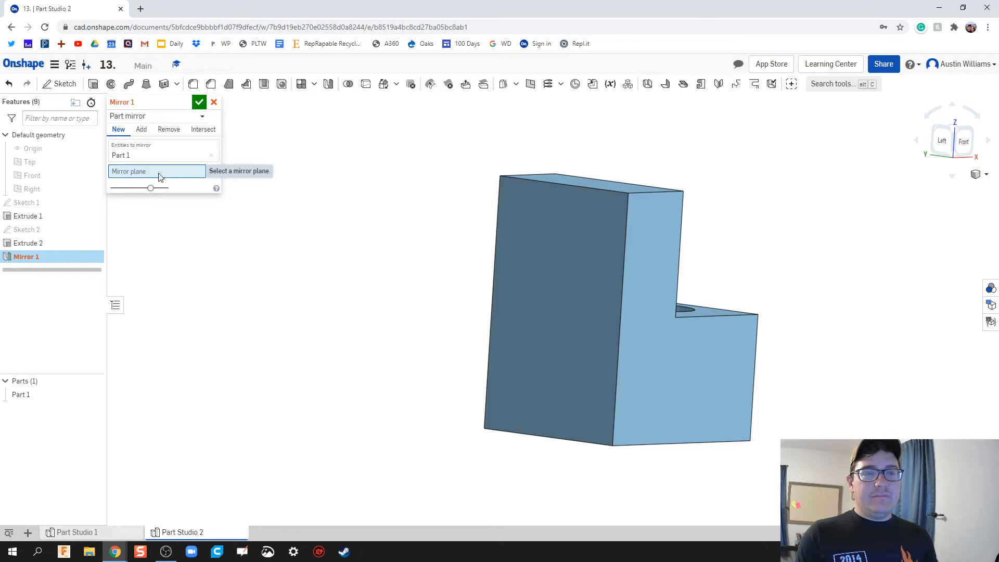
left_click(553, 285)
right_click_drag(494, 348, 238, 355)
scroll(240, 354, "down", 2)
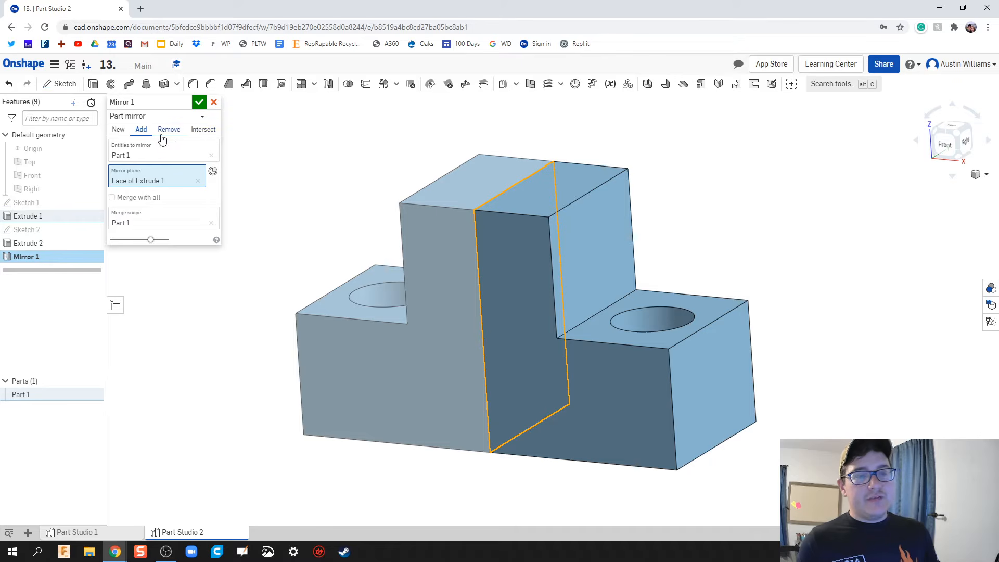
Preview the mirror as Intersect and as Remove, return it to Add and accept the feature.
left_click(192, 131)
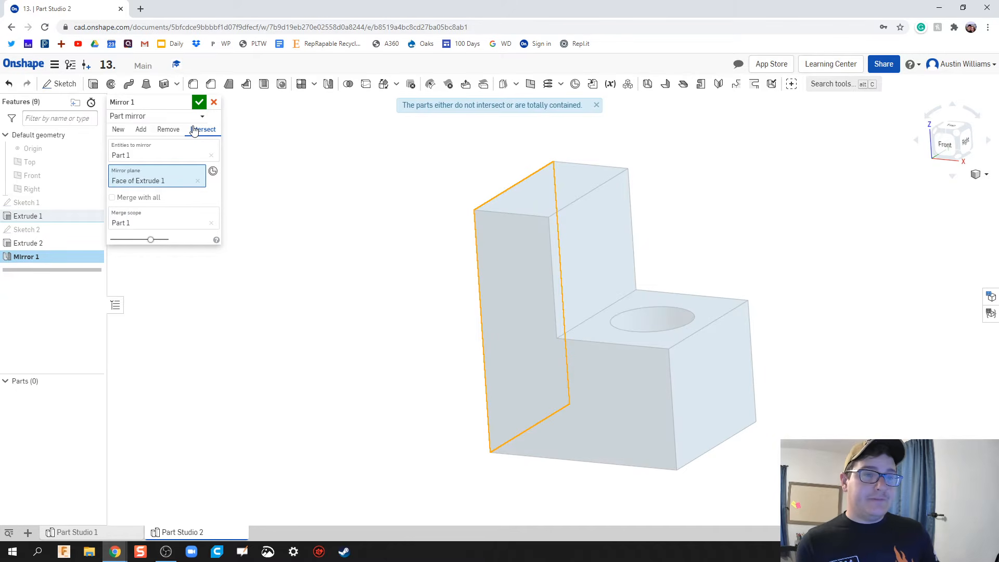
left_click(174, 132)
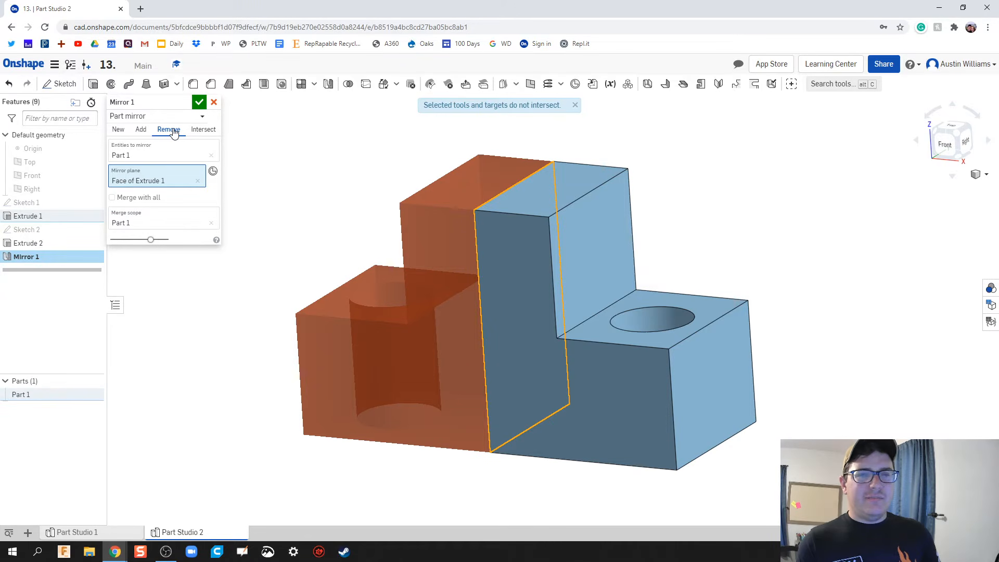
left_click(141, 131)
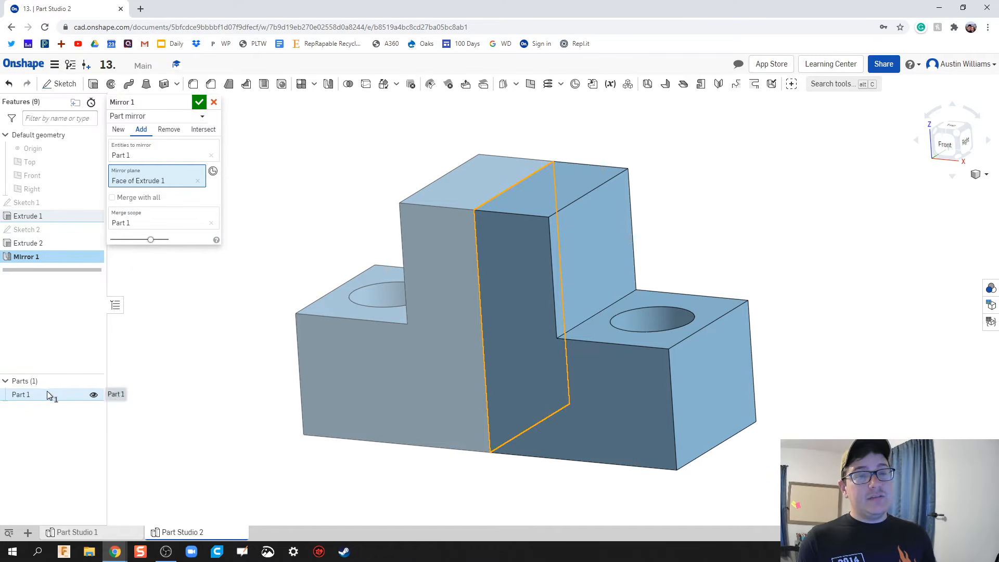
left_click(202, 104)
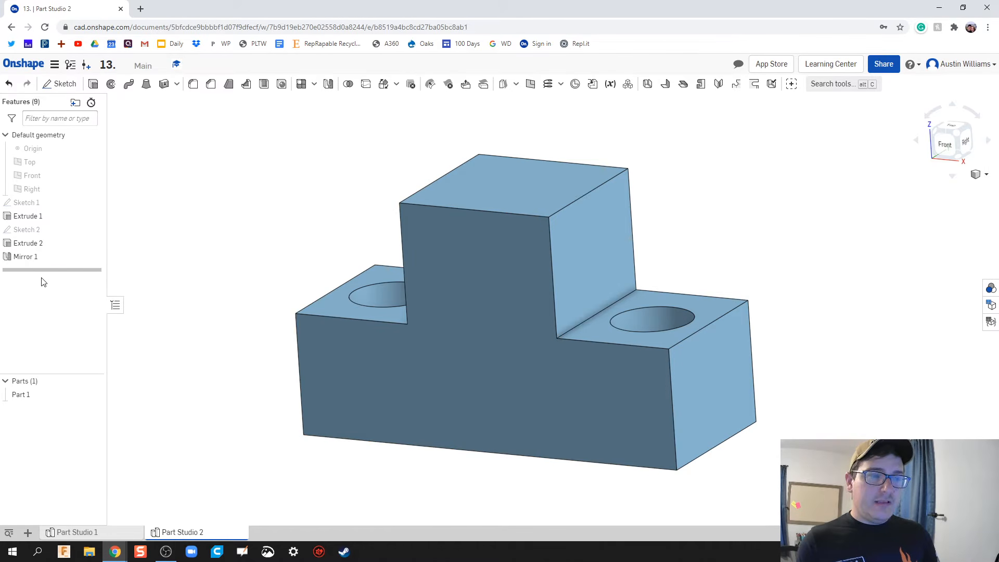
Edit the mirror feature so the mirrored half is created as a New part.
right_click(32, 258)
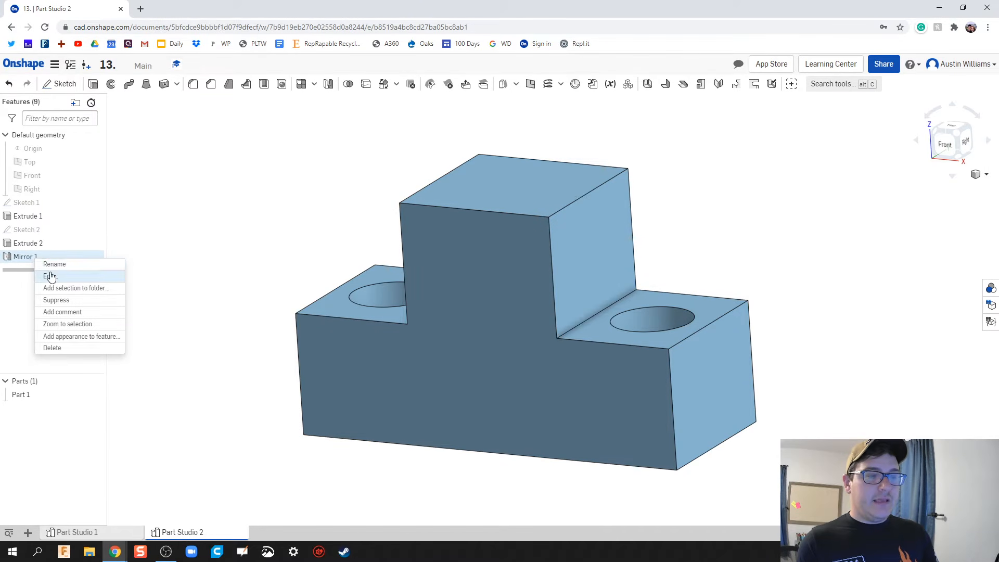
left_click(51, 276)
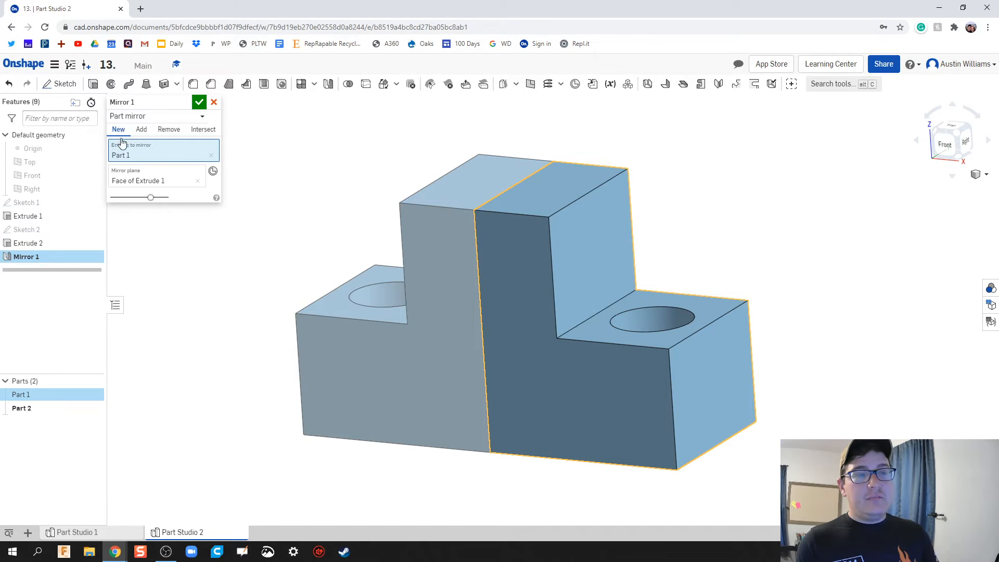
left_click(200, 103)
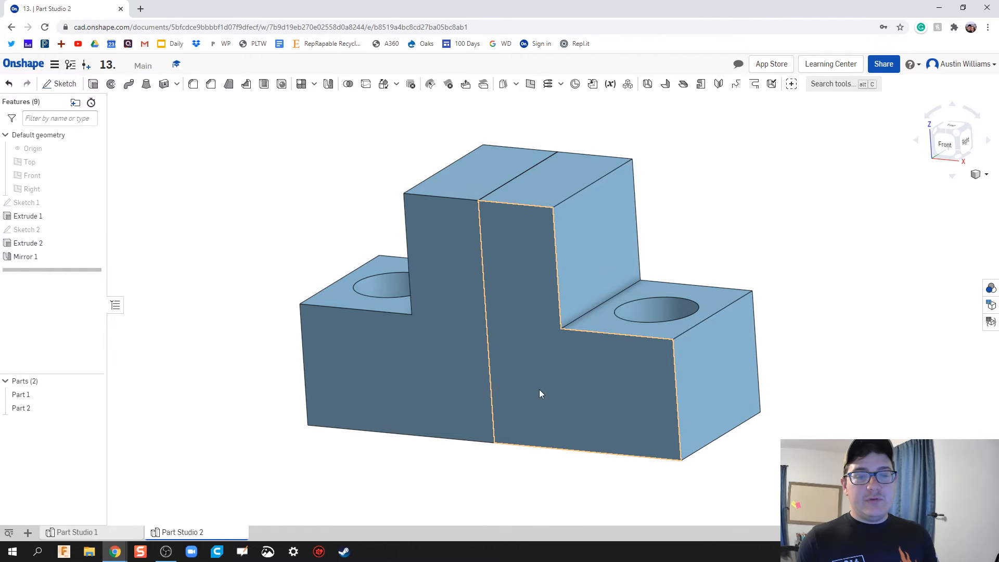
Set the appearance of Part 1, the original half of the block, to orange-red (RGB 221, 82, 40).
left_click(31, 397)
right_click(30, 400)
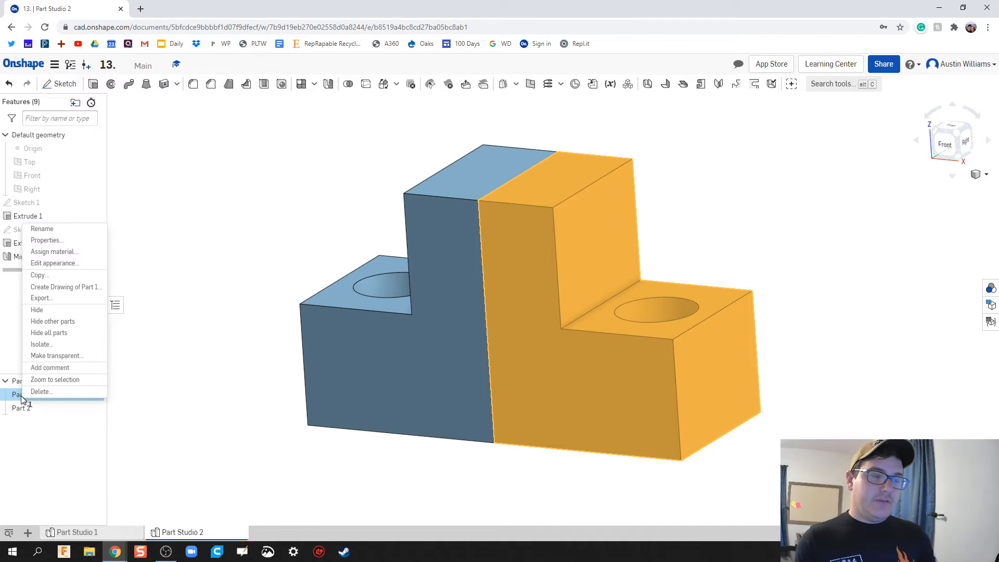
left_click(85, 263)
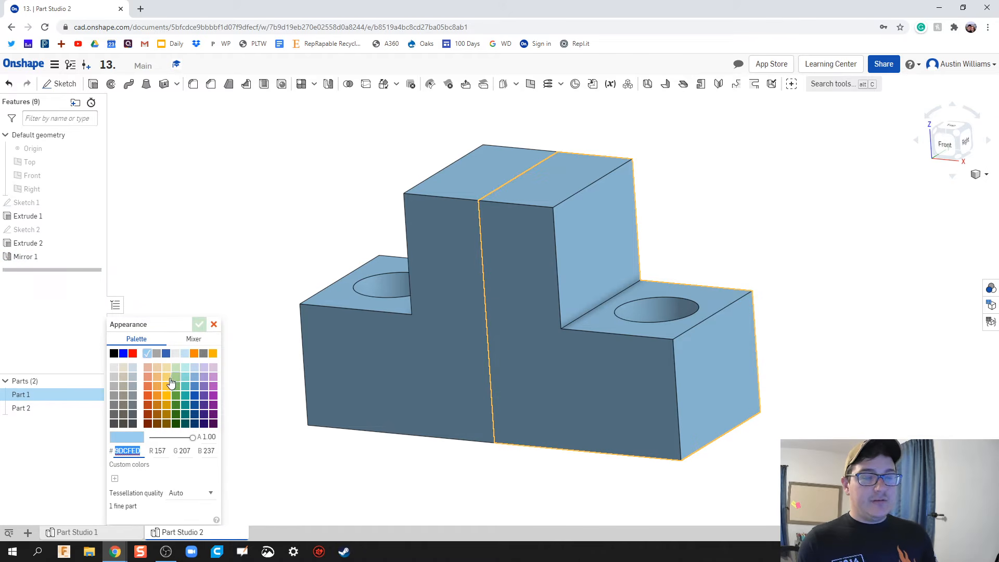
left_click(147, 395)
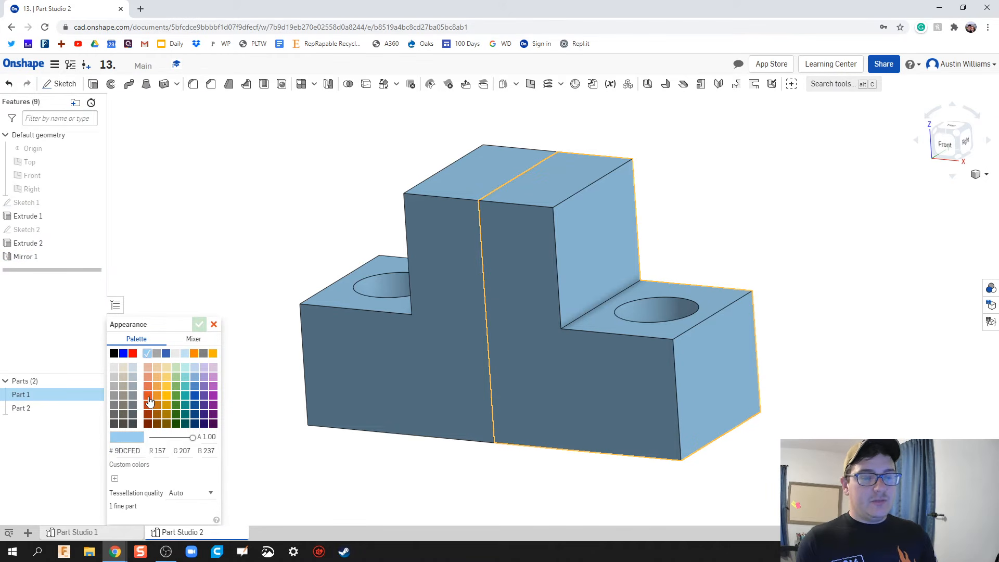
left_click(200, 325)
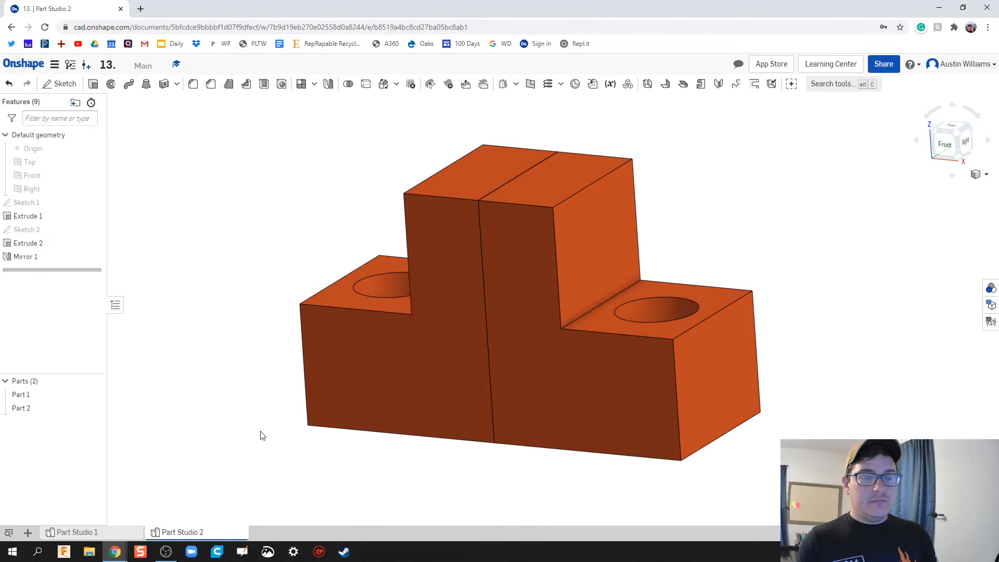
Set the appearance of Part 2, the mirrored half of the block, to green from the colour palette.
right_click(32, 412)
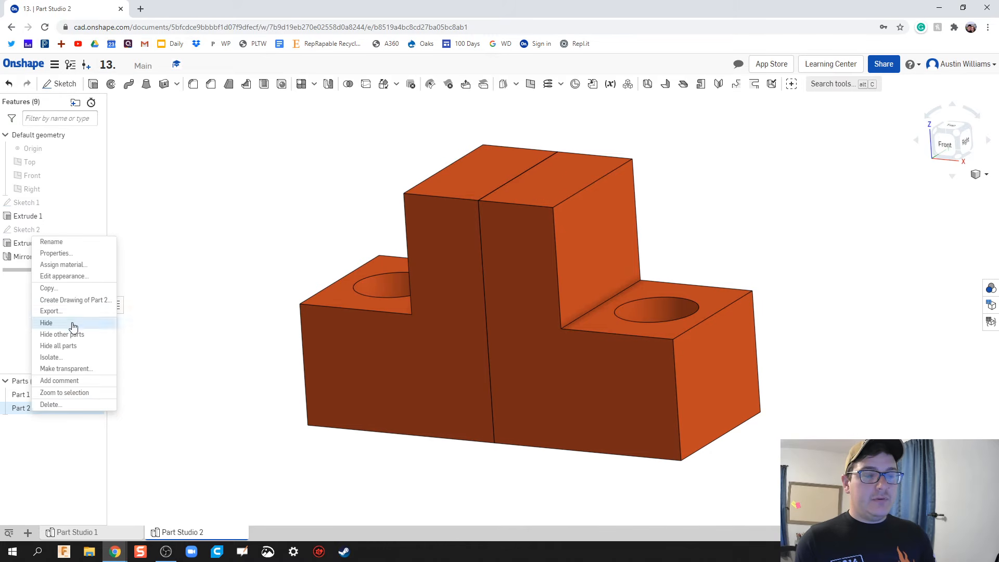
left_click(67, 277)
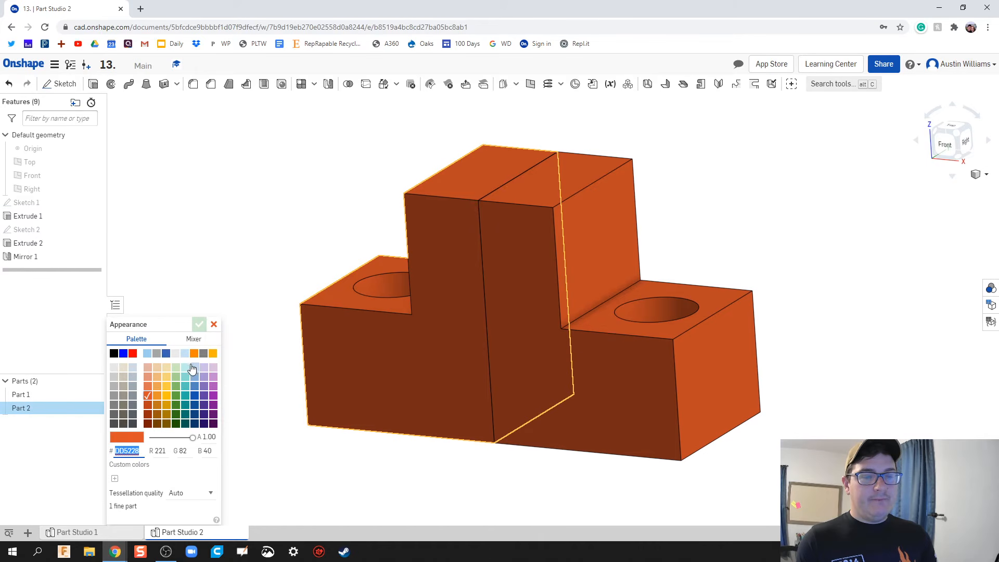
left_click(176, 395)
left_click(199, 324)
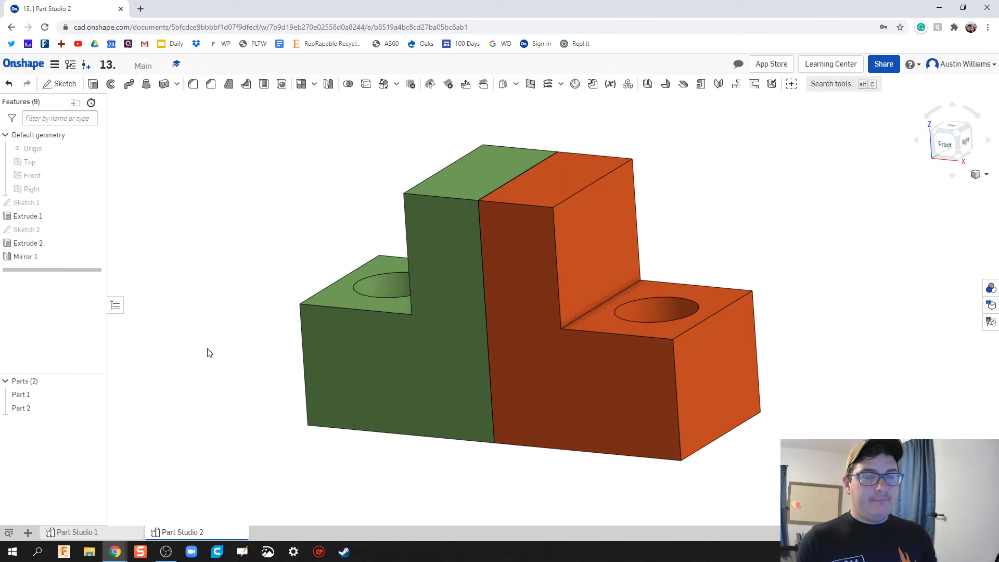
Edit Extrude 2 to reverse its direction upward and use Add, turning the hole into a cylinder joined to the block.
scroll(252, 442, "up", 1)
scroll(243, 441, "down", 1)
middle_click_drag(243, 440, 241, 434)
mouse_move(241, 438)
right_mouse_down()
mouse_move(266, 435)
mouse_move(248, 435)
right_mouse_up()
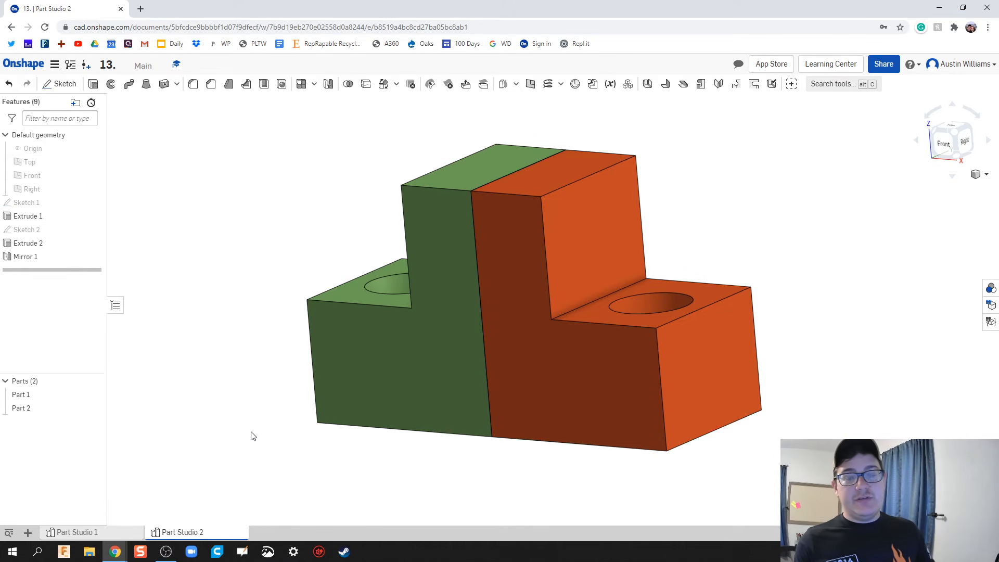
right_click_drag(740, 483, 533, 462)
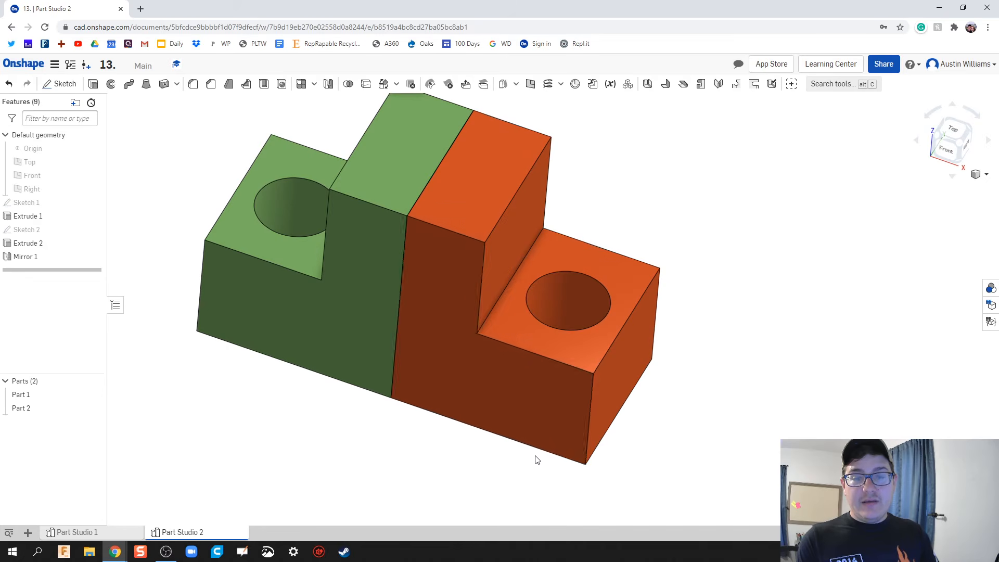
left_click(32, 245)
double_click(32, 245)
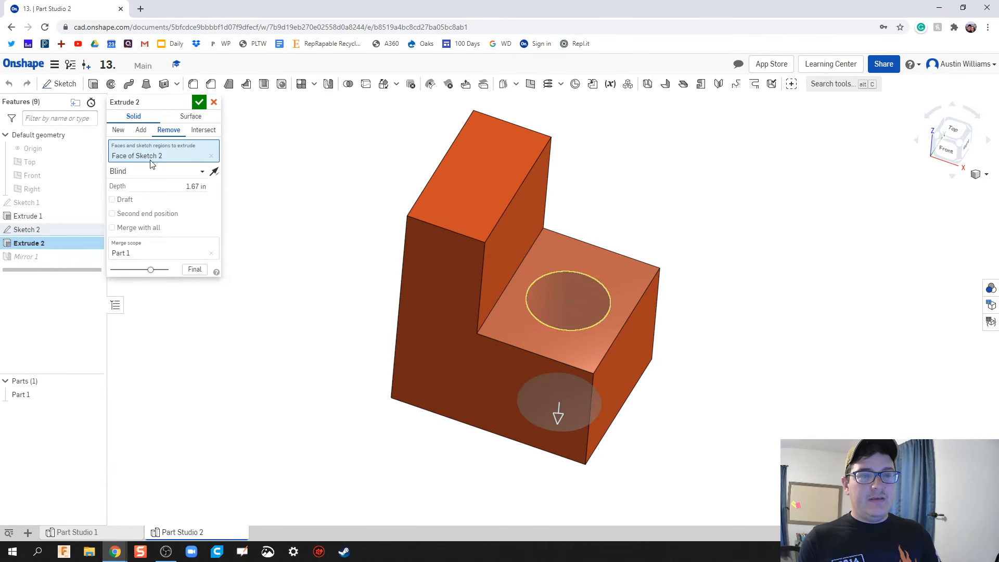
left_click(215, 172)
left_click(140, 129)
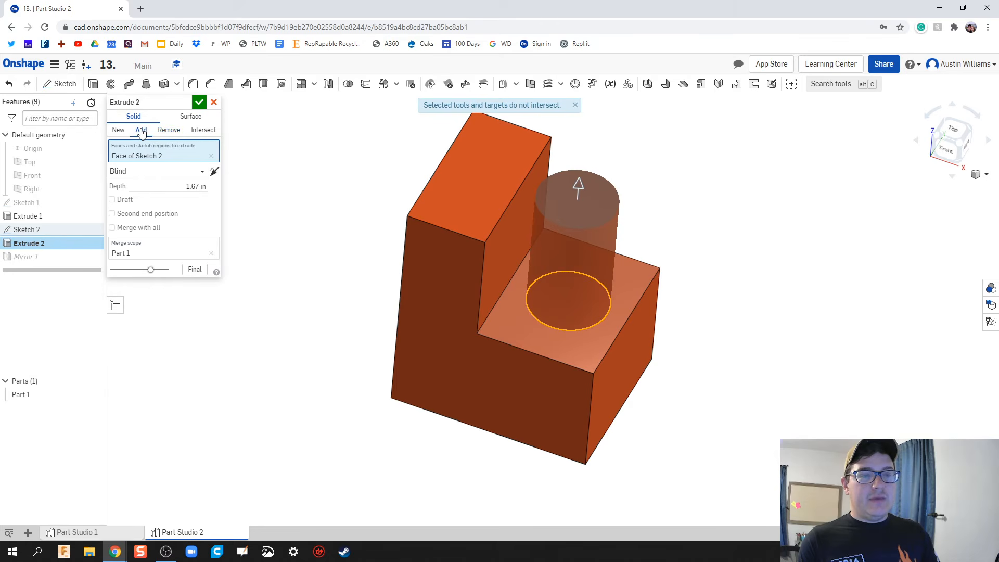
left_click(199, 103)
right_click_drag(328, 404, 351, 389)
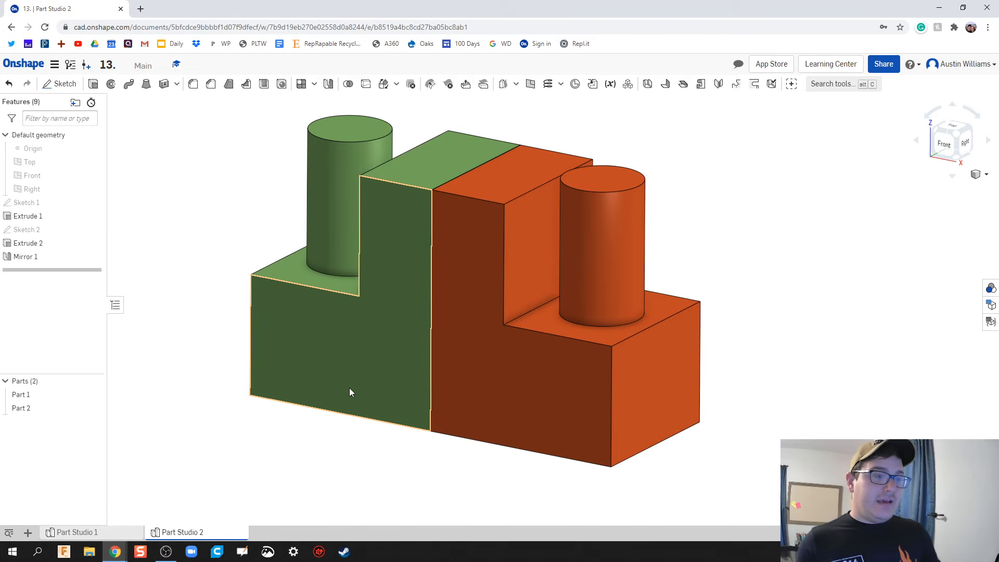
Edit Extrude 2 so the cylinder is created as a New part separate from the block.
right_click(43, 244)
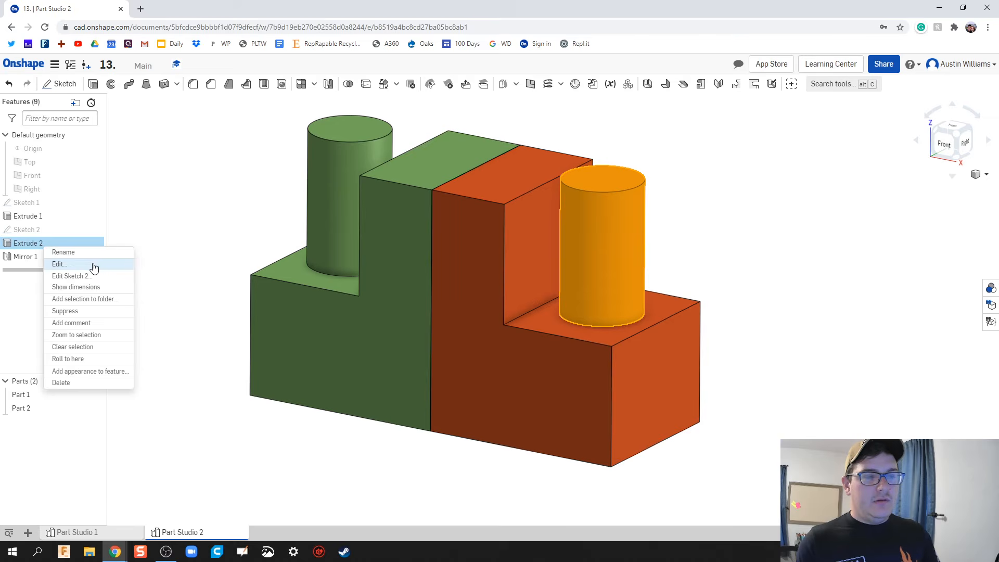
left_click(92, 265)
left_click(119, 130)
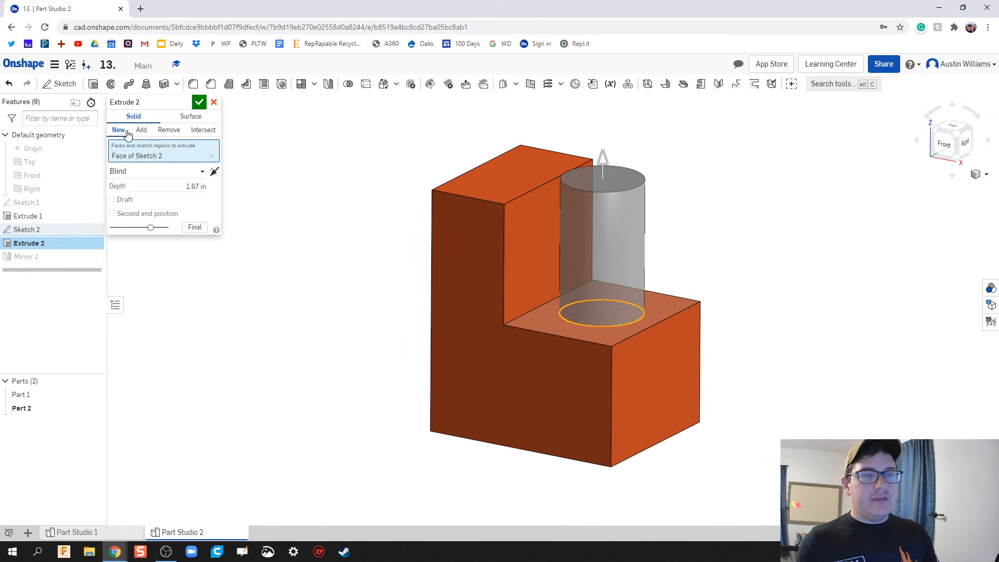
left_click(199, 103)
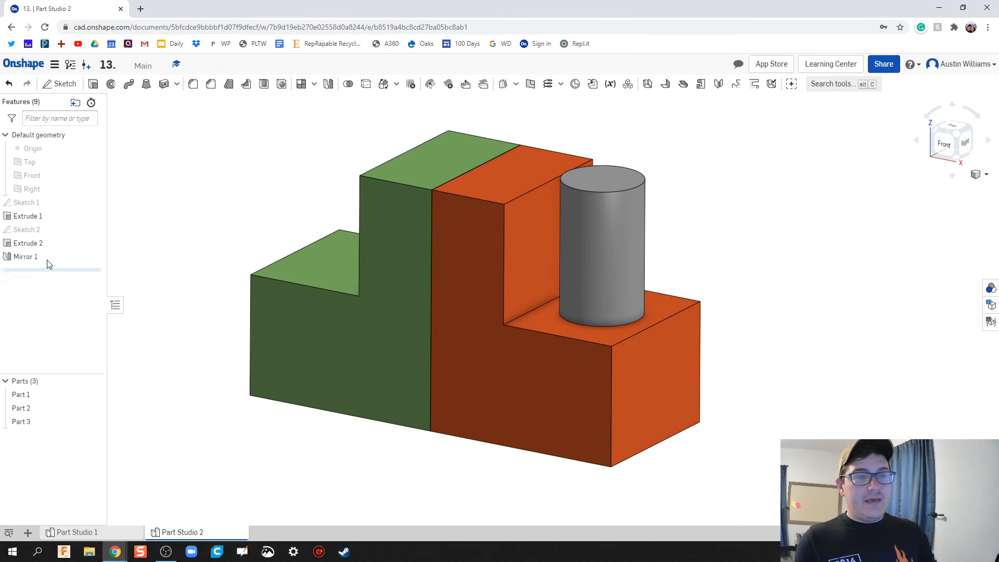
Edit Mirror 1 to include the separate cylinder among the mirrored entities, and accept the feature.
left_click(29, 257)
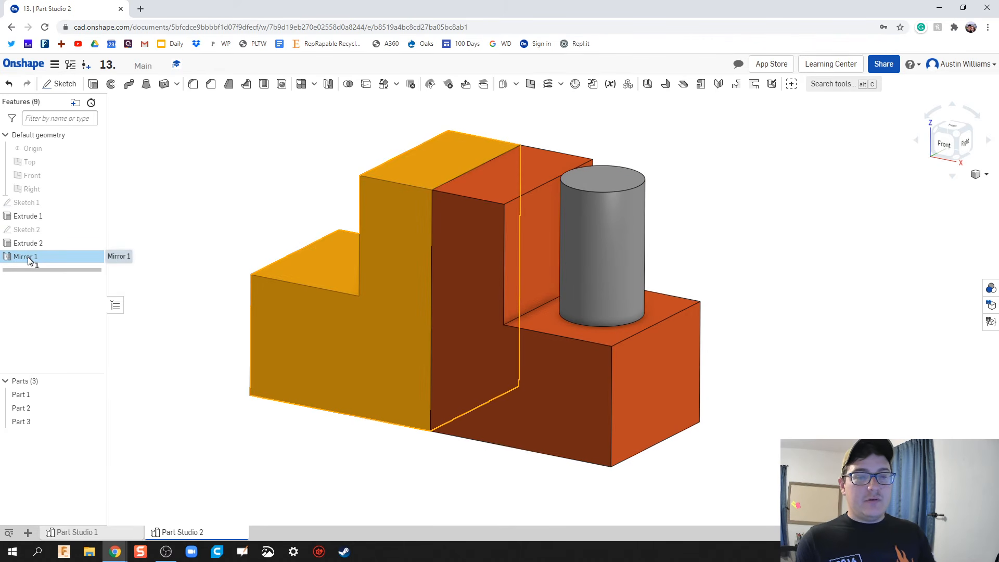
right_click(27, 257)
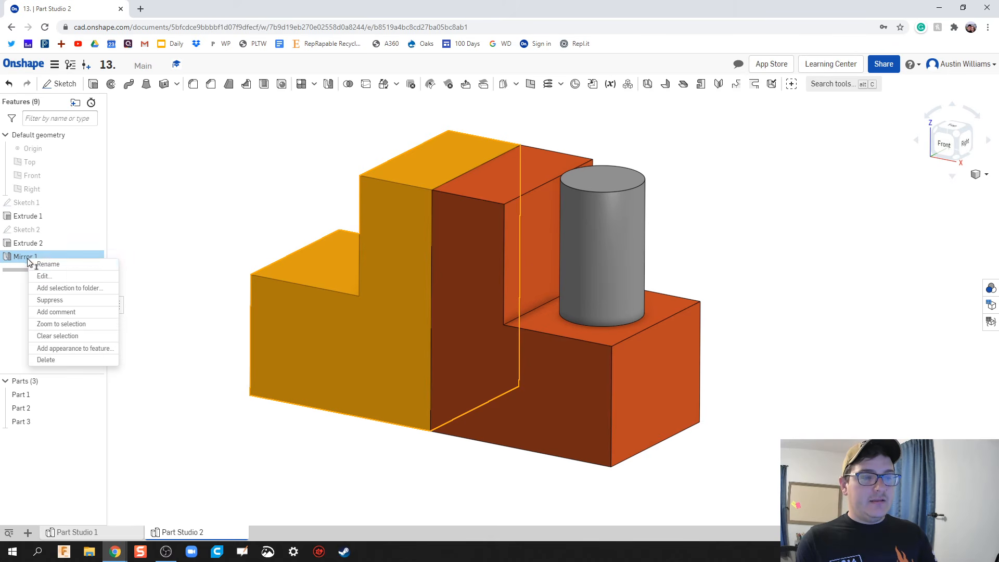
left_click(40, 277)
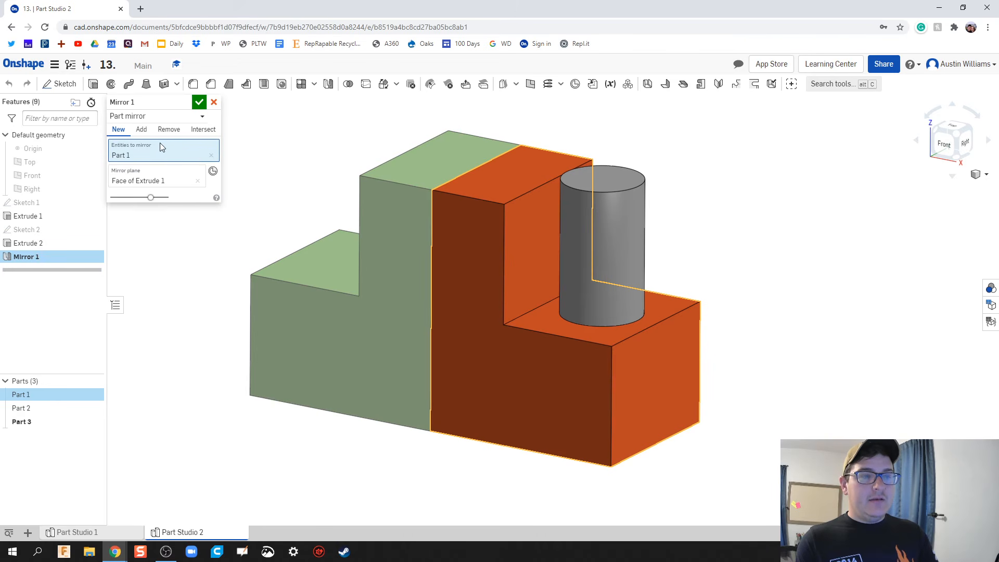
left_click(611, 231)
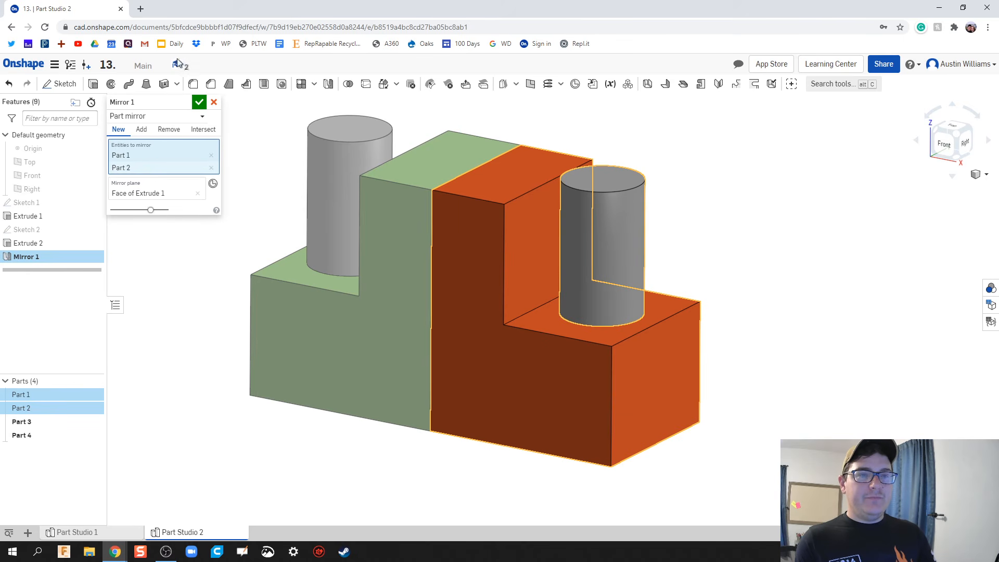
left_click(199, 102)
mouse_move(271, 458)
right_mouse_down()
mouse_move(279, 451)
mouse_move(252, 452)
mouse_move(272, 446)
right_mouse_up()
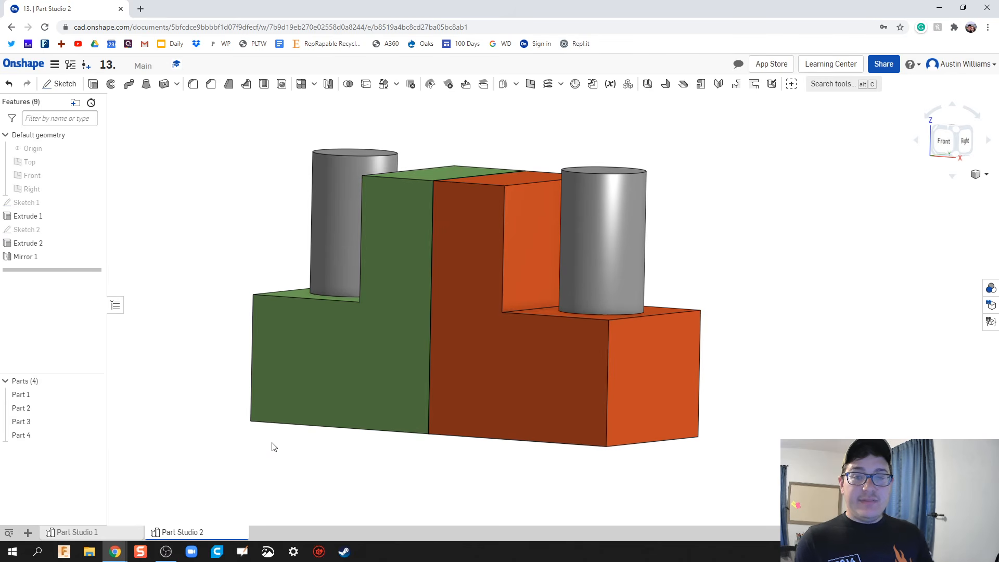